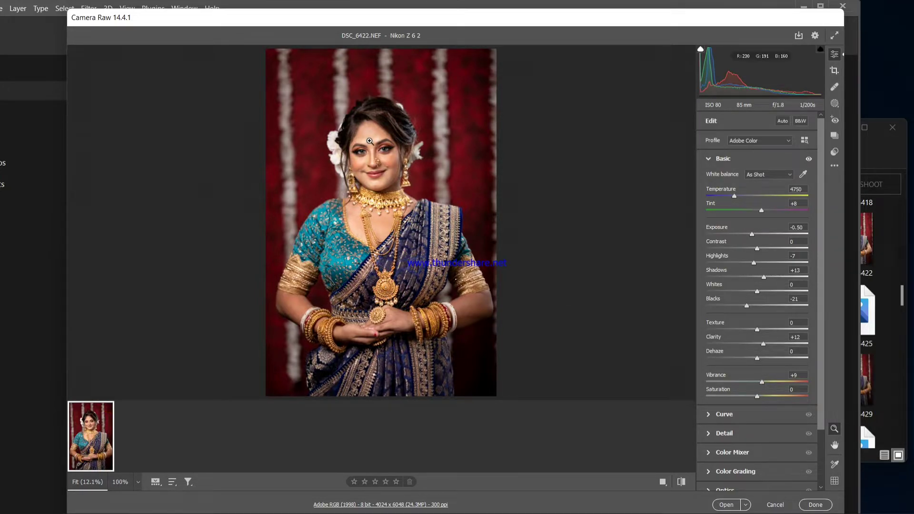
- Paint a brush mask over the forearms and hands with exposure +1.55 and shadows +73
{"action": "left_click_drag", "start_coordinate": [370, 138], "coordinate": [357, 162]}
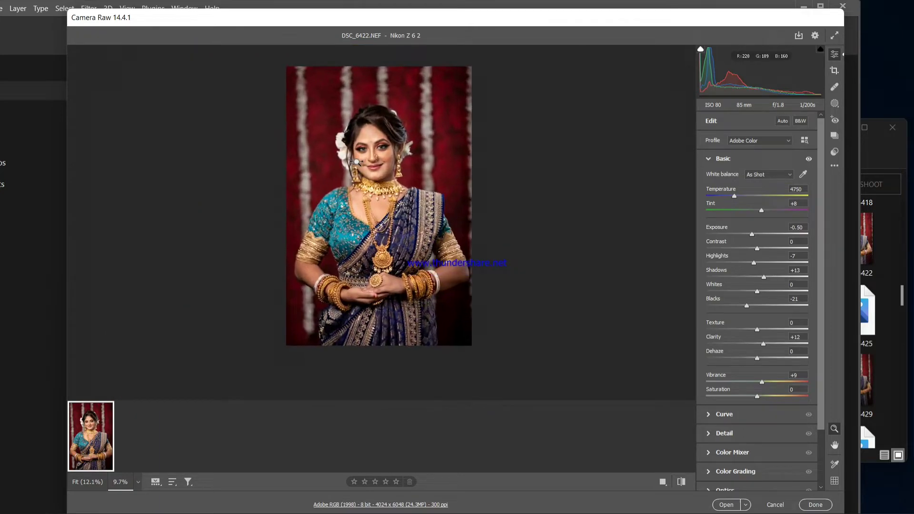
{"action": "left_click", "coordinate": [682, 482]}
{"action": "left_click", "coordinate": [682, 481]}
{"action": "left_click_drag", "start_coordinate": [384, 135], "coordinate": [390, 160]}
{"action": "left_click", "coordinate": [834, 104]}
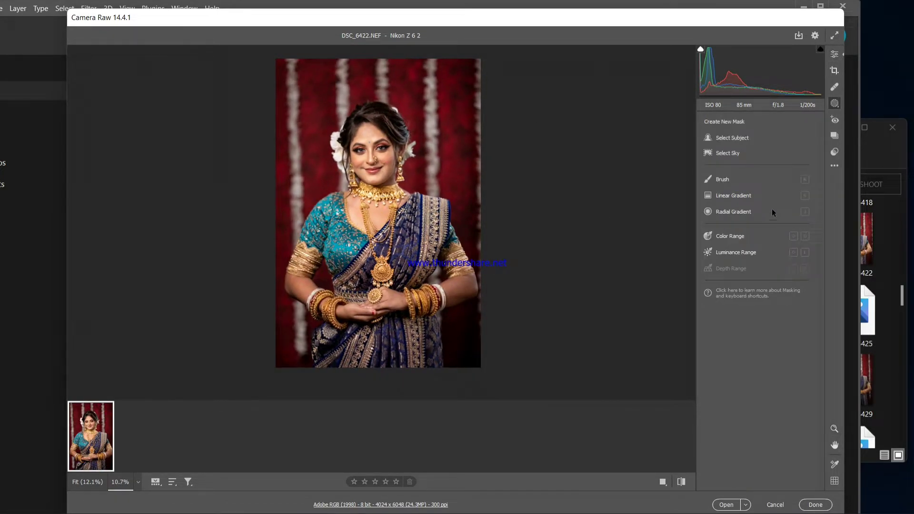
{"action": "left_click", "coordinate": [735, 180]}
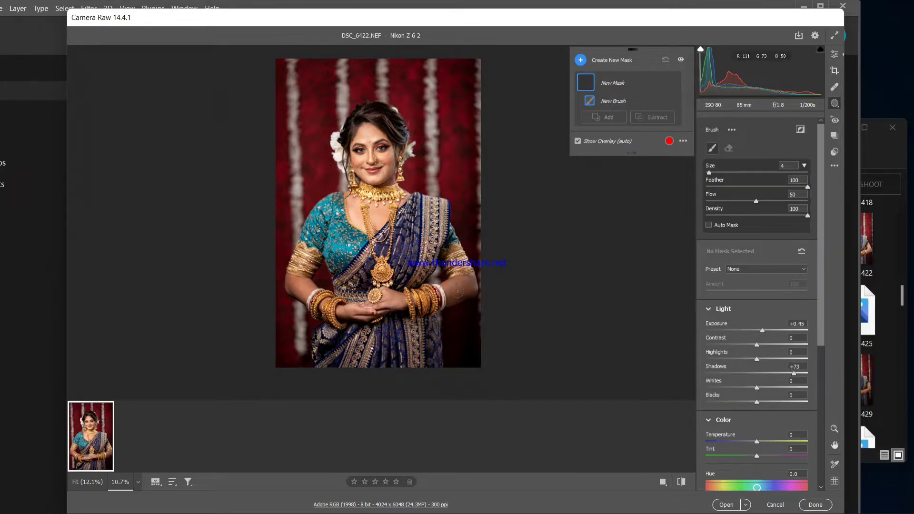
{"action": "left_click_drag", "start_coordinate": [448, 299], "coordinate": [461, 291]}
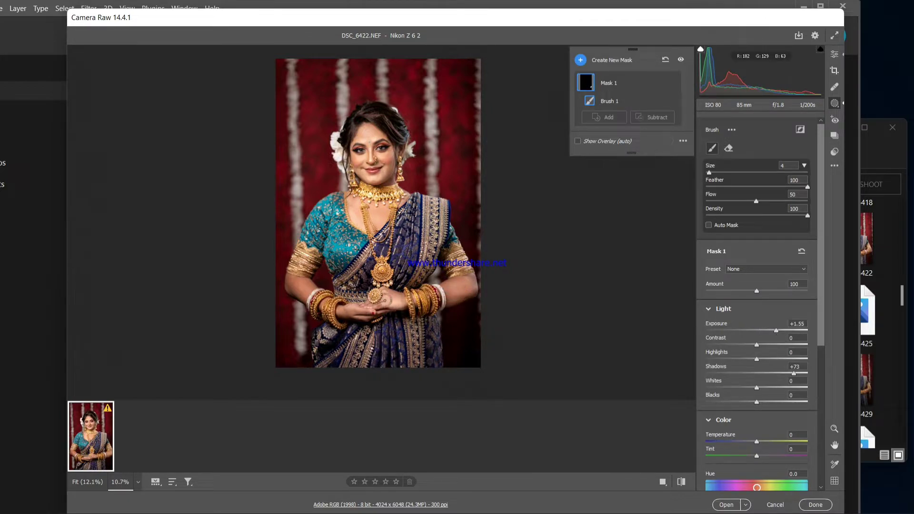
{"action": "left_click_drag", "start_coordinate": [383, 299], "coordinate": [416, 304]}
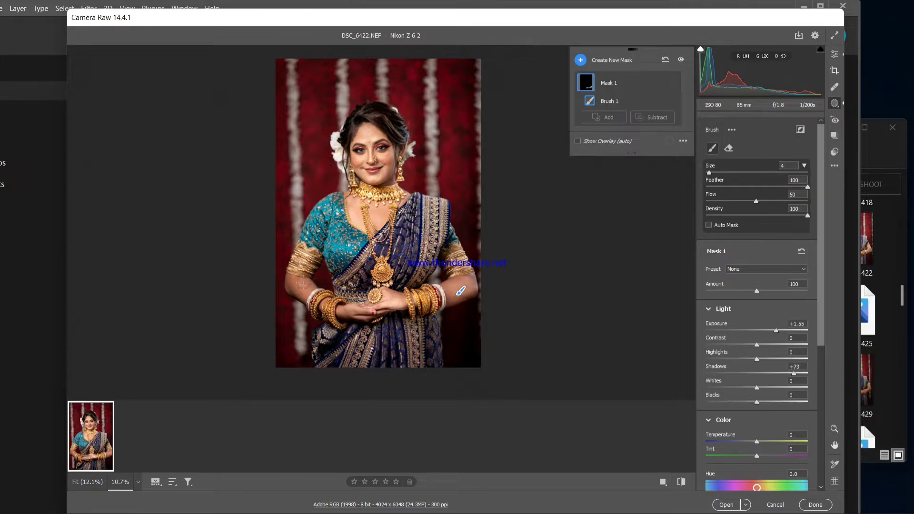
{"action": "mouse_move", "coordinate": [343, 310]}
{"action": "left_mouse_down"}
{"action": "mouse_move", "coordinate": [329, 305]}
{"action": "mouse_move", "coordinate": [381, 312]}
{"action": "mouse_move", "coordinate": [461, 290]}
{"action": "left_mouse_up"}
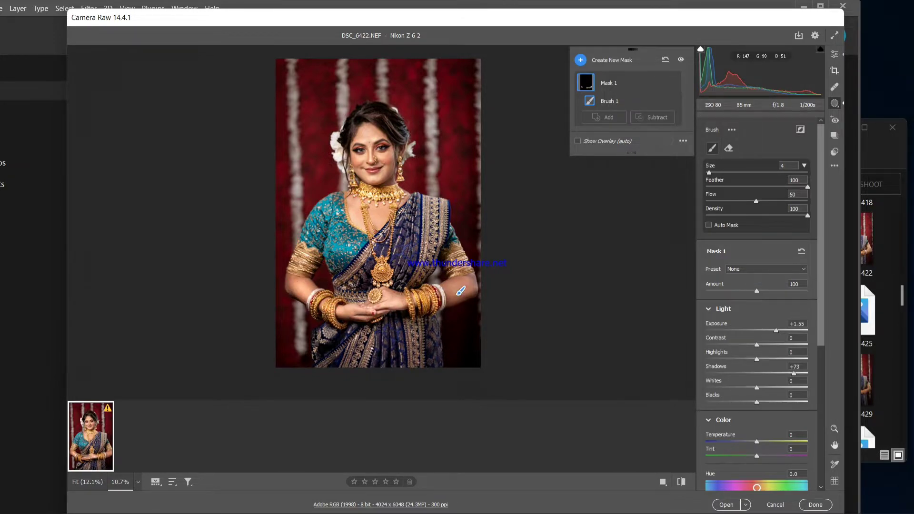
- Paint a second brush mask over the shaded neck below the chin with exposure +0.20 and shadows +100
{"action": "left_click", "coordinate": [835, 429]}
{"action": "left_click_drag", "start_coordinate": [380, 160], "coordinate": [417, 154]}
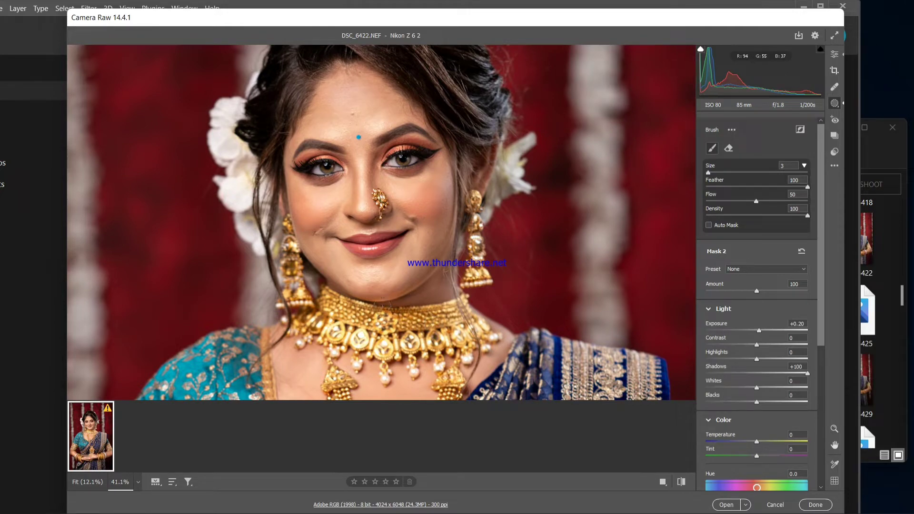
{"action": "left_click_drag", "start_coordinate": [388, 308], "coordinate": [425, 293]}
{"action": "mouse_move", "coordinate": [334, 299]}
{"action": "left_mouse_down"}
{"action": "mouse_move", "coordinate": [389, 311]}
{"action": "mouse_move", "coordinate": [413, 299]}
{"action": "left_mouse_up"}
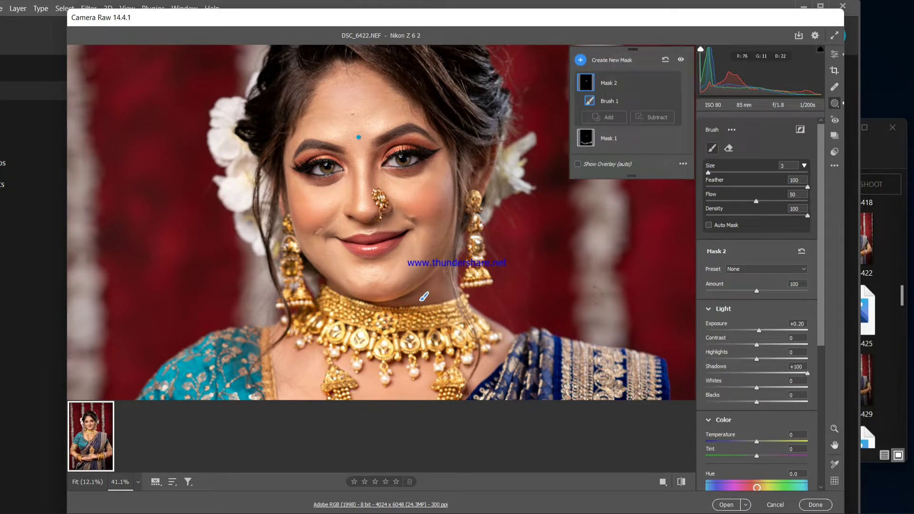
- Create a third brush mask with highlights at -88 and paint it over the gold necklace
{"action": "left_click", "coordinate": [836, 54]}
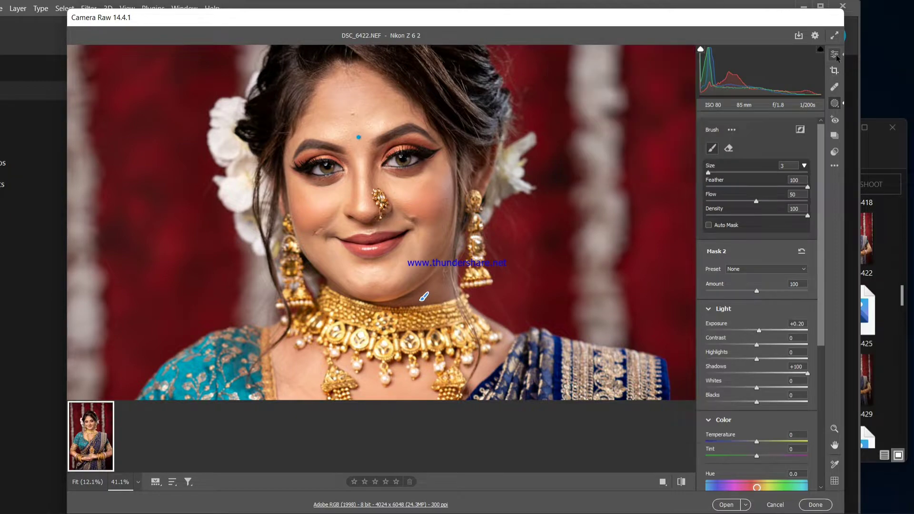
{"action": "left_click", "coordinate": [834, 103]}
{"action": "left_click", "coordinate": [805, 134]}
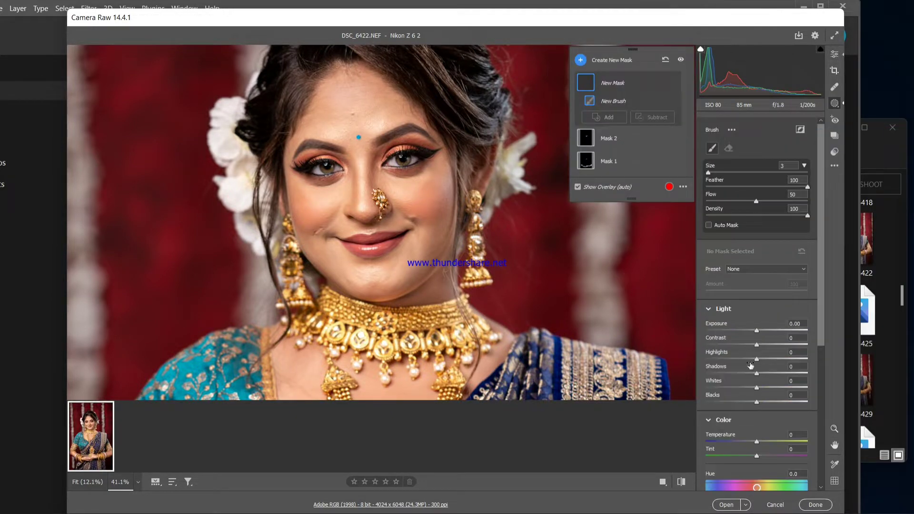
{"action": "left_click_drag", "start_coordinate": [741, 360], "coordinate": [734, 360]}
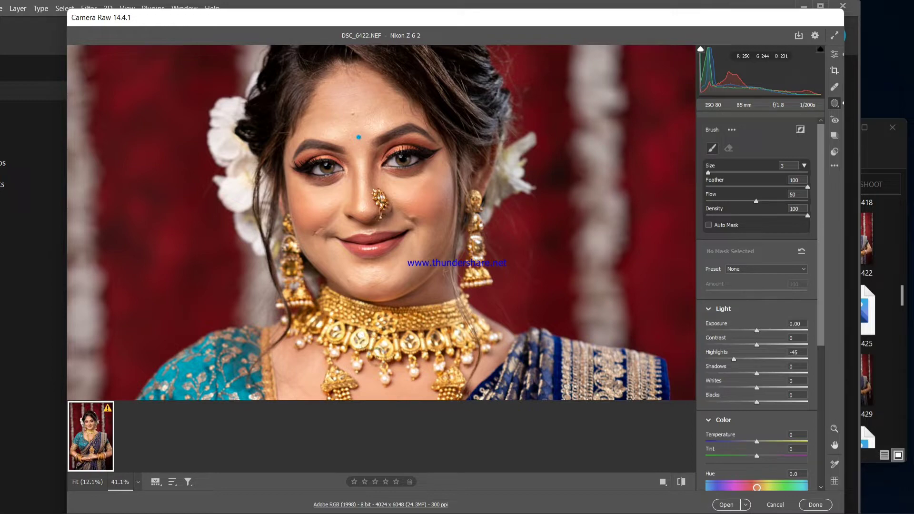
{"action": "left_click", "coordinate": [384, 347]}
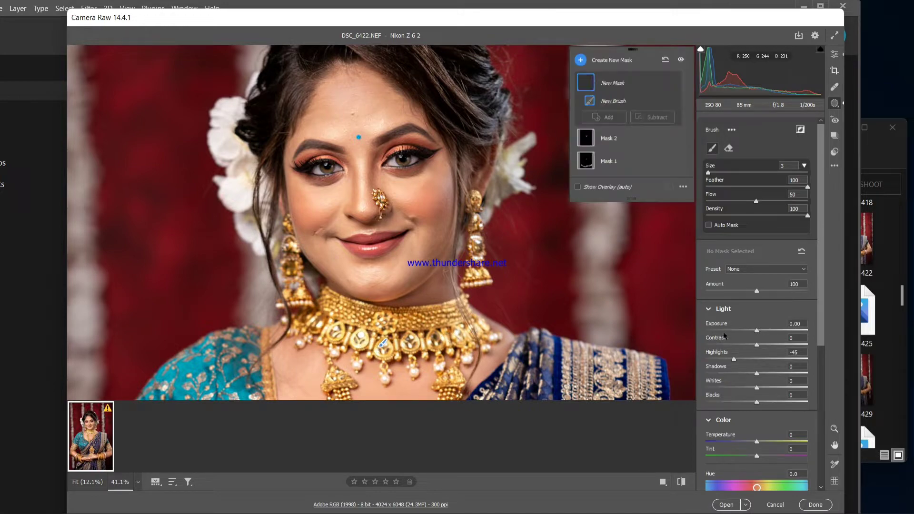
{"action": "left_click_drag", "start_coordinate": [734, 359], "coordinate": [712, 359]}
{"action": "left_click_drag", "start_coordinate": [465, 329], "coordinate": [391, 343]}
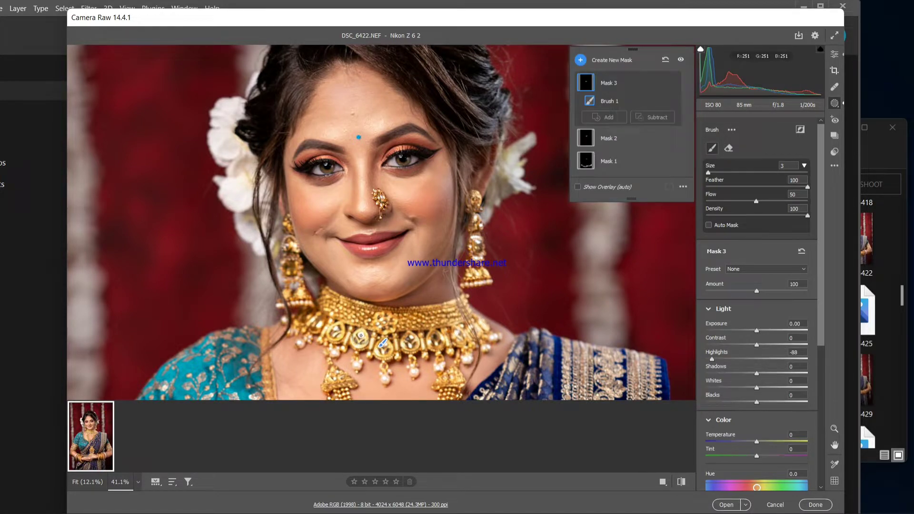
{"action": "mouse_move", "coordinate": [332, 331]}
{"action": "left_mouse_down"}
{"action": "mouse_move", "coordinate": [333, 341]}
{"action": "mouse_move", "coordinate": [308, 343]}
{"action": "left_mouse_up"}
{"action": "mouse_move", "coordinate": [384, 367]}
{"action": "left_mouse_down"}
{"action": "mouse_move", "coordinate": [443, 348]}
{"action": "mouse_move", "coordinate": [431, 362]}
{"action": "mouse_move", "coordinate": [359, 369]}
{"action": "mouse_move", "coordinate": [362, 322]}
{"action": "mouse_move", "coordinate": [341, 346]}
{"action": "left_mouse_up"}
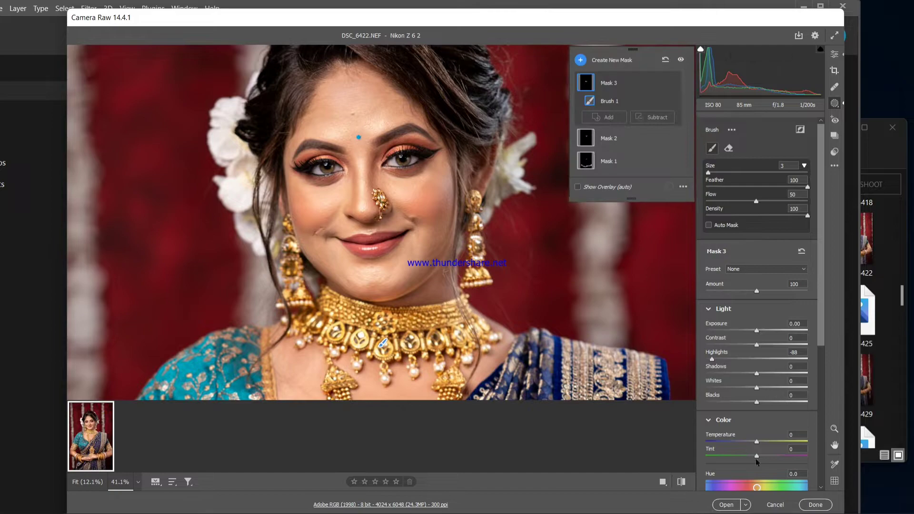
- Set the photo's global shadows to +15, sharpening to 60 and noise reduction to 15
{"action": "scroll", "coordinate": [480, 318], "scroll_direction": "down", "scroll_amount": 5}
{"action": "scroll", "coordinate": [479, 317], "scroll_direction": "down", "scroll_amount": 3}
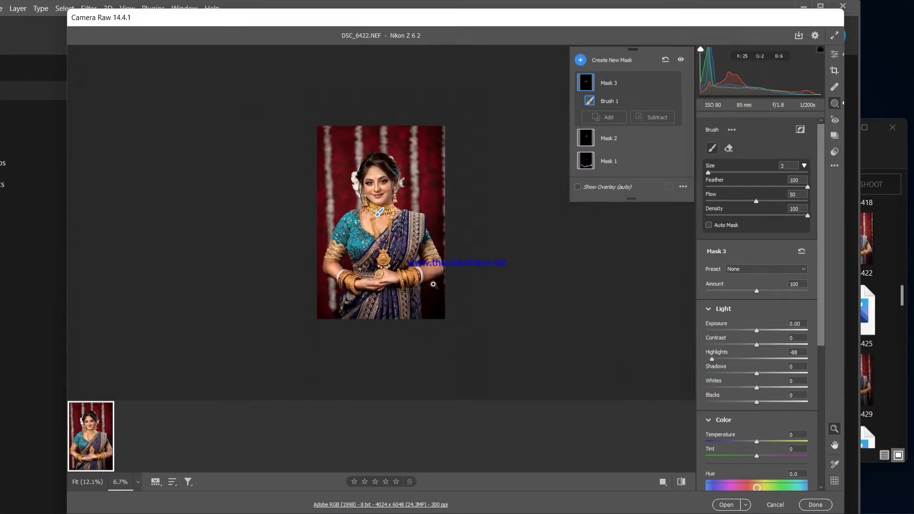
{"action": "scroll", "coordinate": [378, 224], "scroll_direction": "up", "scroll_amount": 3}
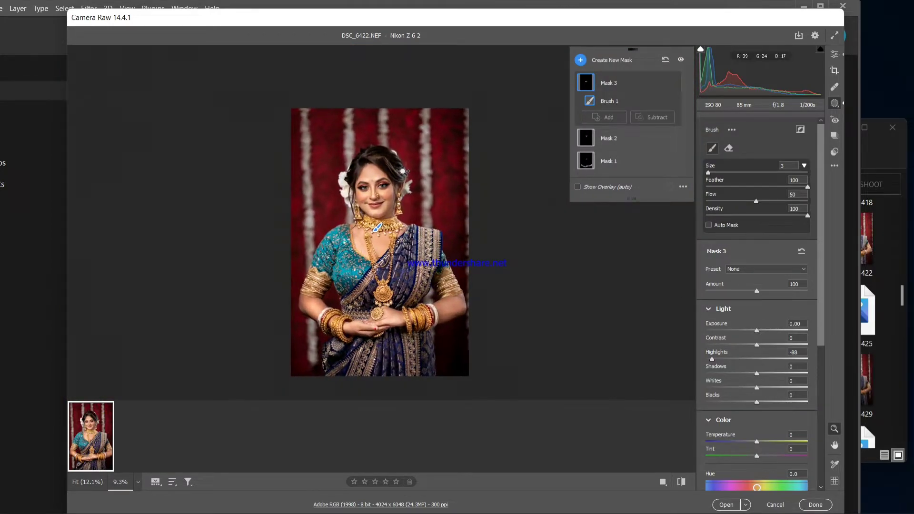
{"action": "scroll", "coordinate": [377, 227], "scroll_direction": "down", "scroll_amount": 2}
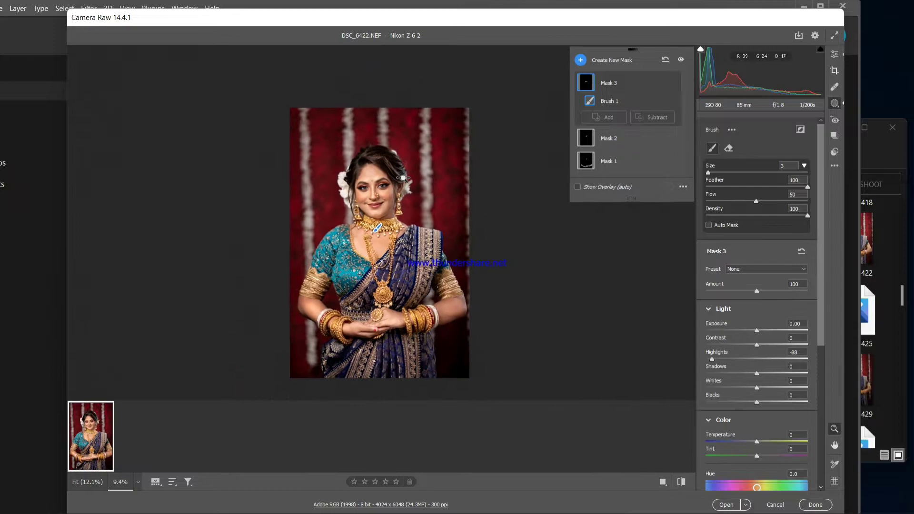
{"action": "left_click", "coordinate": [833, 52]}
{"action": "left_click", "coordinate": [683, 482]}
{"action": "left_click", "coordinate": [684, 482]}
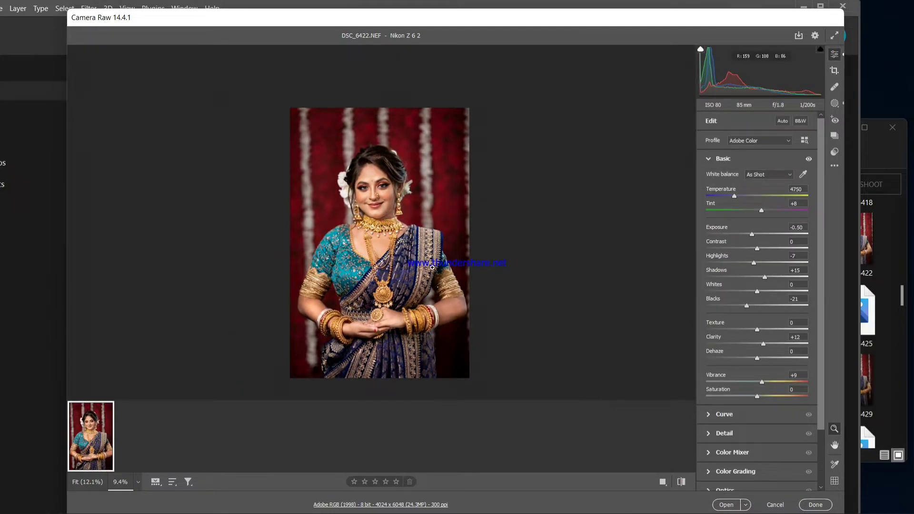
{"action": "scroll", "coordinate": [380, 209], "scroll_direction": "up", "scroll_amount": 3}
{"action": "scroll", "coordinate": [380, 208], "scroll_direction": "down", "scroll_amount": 3}
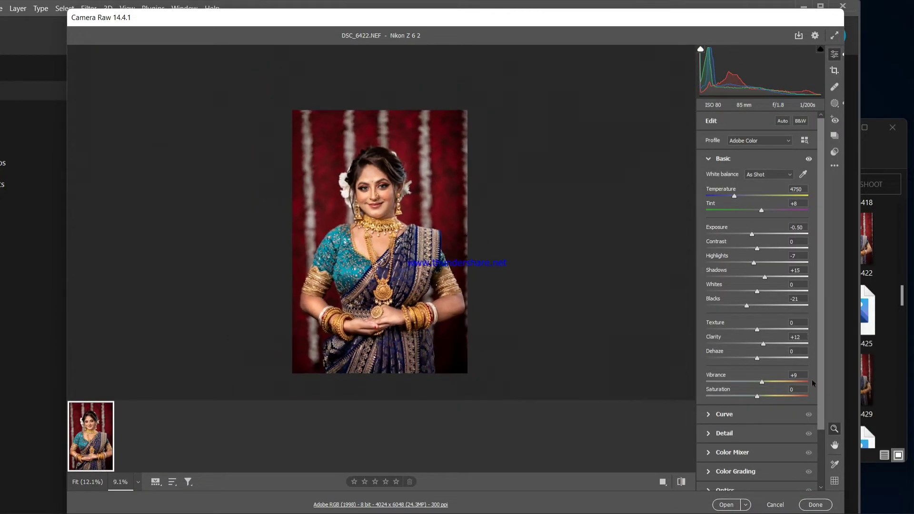
{"action": "left_click", "coordinate": [747, 435]}
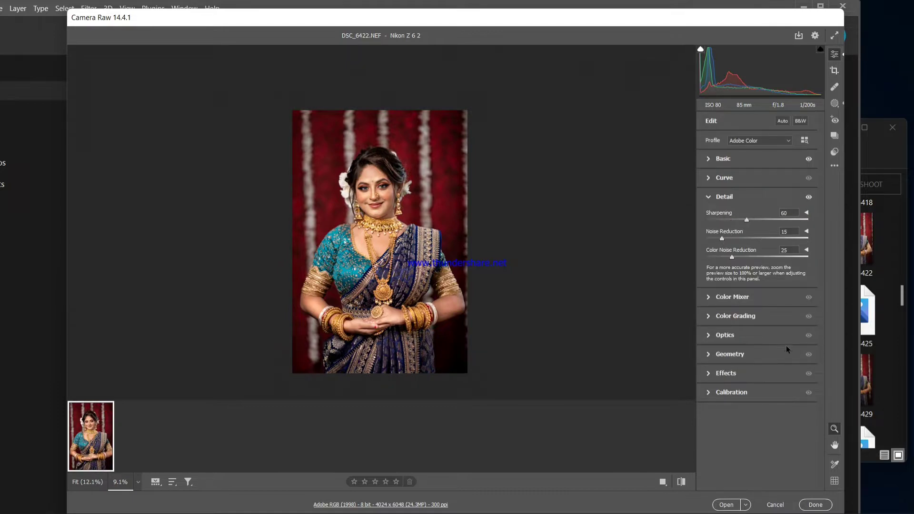
- Set the Color Mixer saturation to reds +22, yellows +22, aquas +83 and blues +69, and open the photo in Photoshop
{"action": "left_click", "coordinate": [765, 298]}
{"action": "left_click", "coordinate": [738, 246]}
{"action": "left_click_drag", "start_coordinate": [757, 326], "coordinate": [790, 328]}
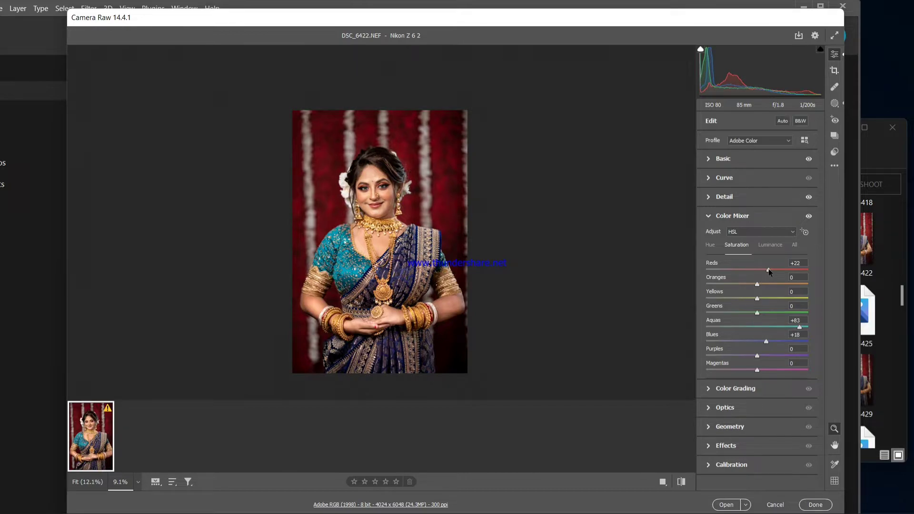
{"action": "left_click", "coordinate": [770, 245]}
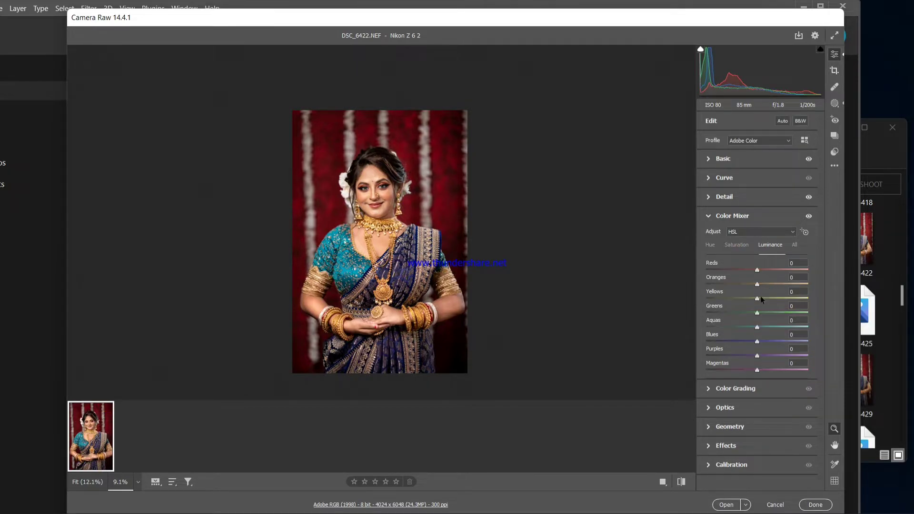
{"action": "left_click", "coordinate": [737, 244]}
{"action": "left_click_drag", "start_coordinate": [757, 341], "coordinate": [793, 341]}
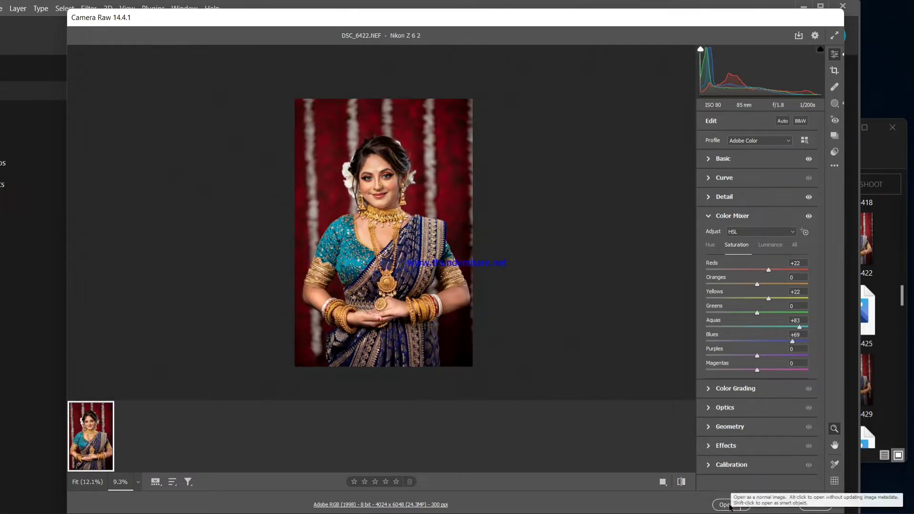
{"action": "left_click", "coordinate": [816, 504]}
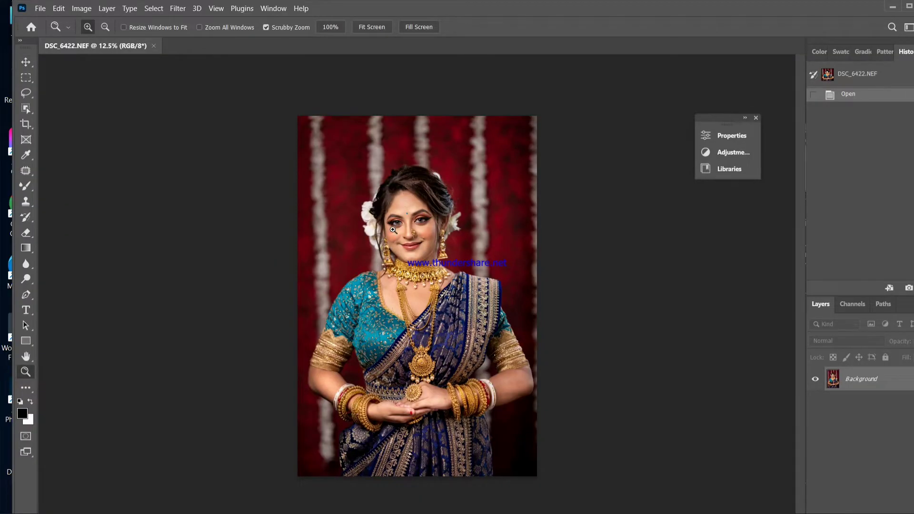
- Patch the blemish on the smile line beside the nose ring with clean skin from the cheek above it
{"action": "left_click_drag", "start_coordinate": [393, 230], "coordinate": [494, 283]}
{"action": "left_click", "coordinate": [30, 174]}
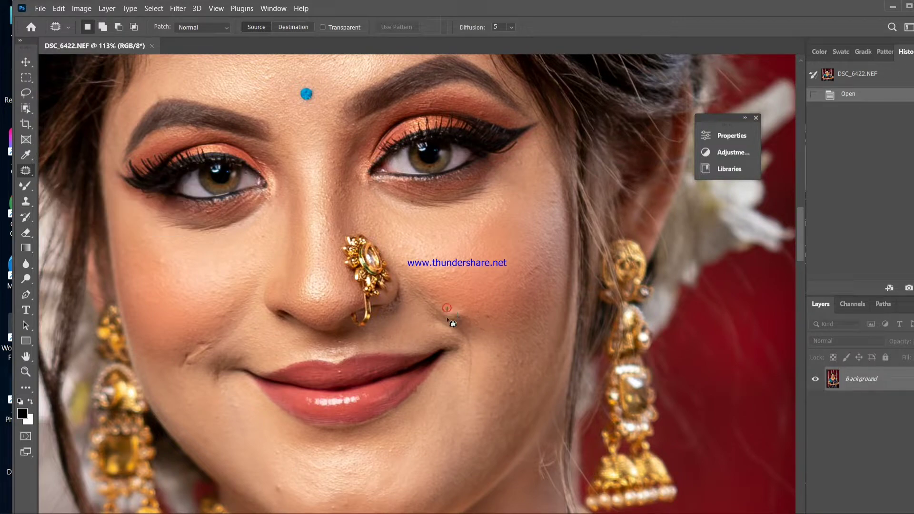
{"action": "left_click_drag", "start_coordinate": [448, 319], "coordinate": [457, 290]}
{"action": "key", "text": "ctrl+d"}
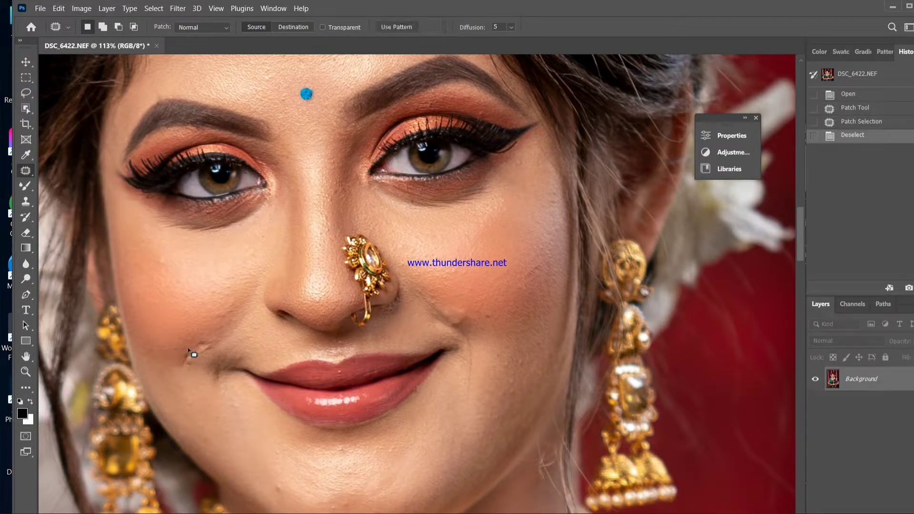
- Patch the small marks on the opposite cheek, just outside the mouth corner away from the nose ring
{"action": "left_click_drag", "start_coordinate": [189, 351], "coordinate": [190, 358]}
{"action": "key", "text": "ctrl+d"}
{"action": "left_click_drag", "start_coordinate": [190, 358], "coordinate": [196, 349]}
{"action": "left_click_drag", "start_coordinate": [200, 345], "coordinate": [253, 314]}
{"action": "key", "text": "ctrl+d"}
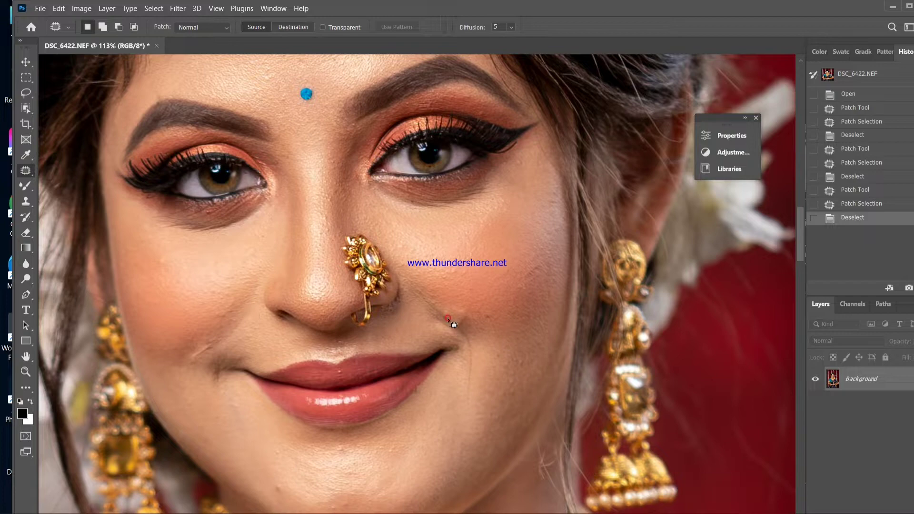
- Patch the remaining dark spots and crease marks on both cheeks near the smile lines
{"action": "key", "text": "ctrl+d"}
{"action": "mouse_move", "coordinate": [460, 320]}
{"action": "left_mouse_down"}
{"action": "mouse_move", "coordinate": [475, 334]}
{"action": "mouse_move", "coordinate": [490, 315]}
{"action": "left_mouse_up"}
{"action": "key", "text": "ctrl+d"}
{"action": "mouse_move", "coordinate": [488, 314]}
{"action": "left_mouse_down"}
{"action": "mouse_move", "coordinate": [526, 271]}
{"action": "mouse_move", "coordinate": [537, 275]}
{"action": "mouse_move", "coordinate": [550, 255]}
{"action": "left_mouse_up"}
{"action": "key", "text": "ctrl+d"}
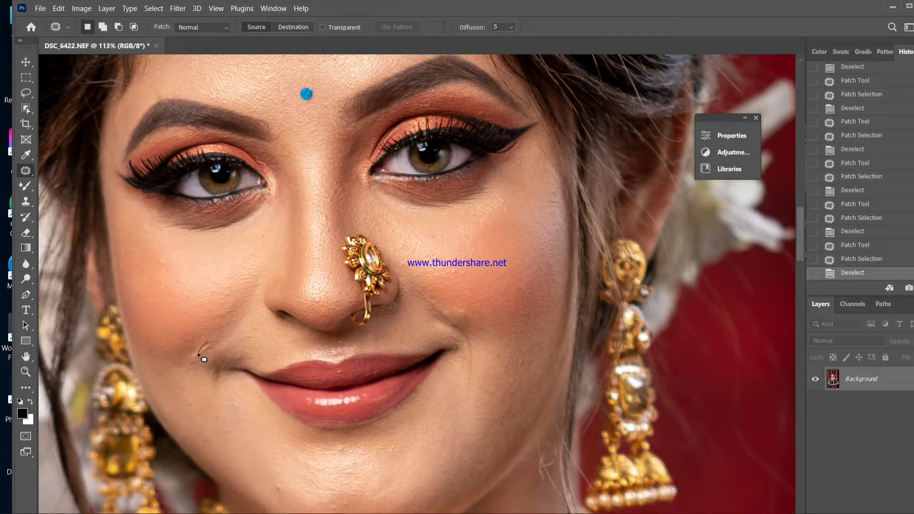
{"action": "mouse_move", "coordinate": [199, 354]}
{"action": "left_mouse_down"}
{"action": "mouse_move", "coordinate": [206, 347]}
{"action": "mouse_move", "coordinate": [217, 358]}
{"action": "left_mouse_up"}
{"action": "key", "text": "ctrl+d"}
- Patch the dark mark on the forehead above the bindi with nearby clean skin
{"action": "scroll", "coordinate": [324, 242], "scroll_direction": "up", "scroll_amount": 5}
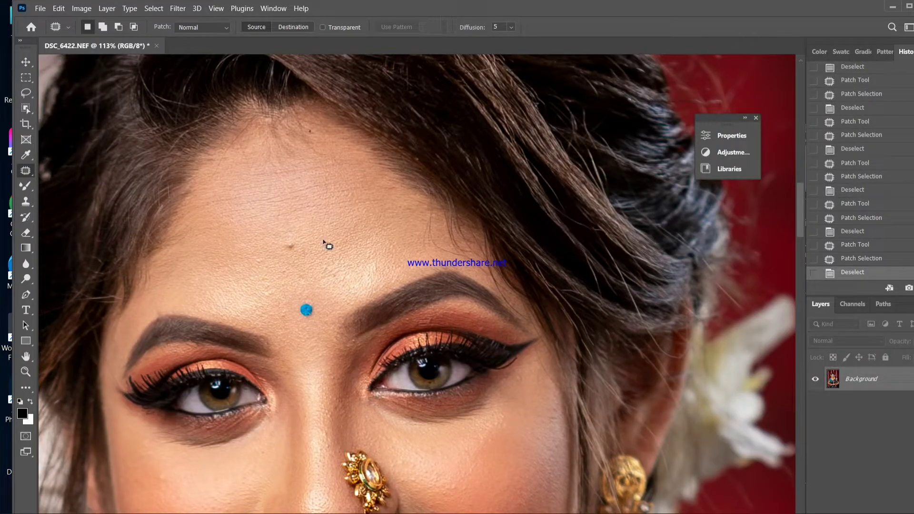
{"action": "left_click_drag", "start_coordinate": [285, 253], "coordinate": [294, 243]}
{"action": "left_click_drag", "start_coordinate": [291, 248], "coordinate": [308, 254]}
{"action": "key", "text": "ctrl+d"}
- Blend the skin of the cheek opposite the nose ring with Mixer Brush strokes beside the nose and down the cheek
{"action": "left_click_drag", "start_coordinate": [801, 233], "coordinate": [809, 265]}
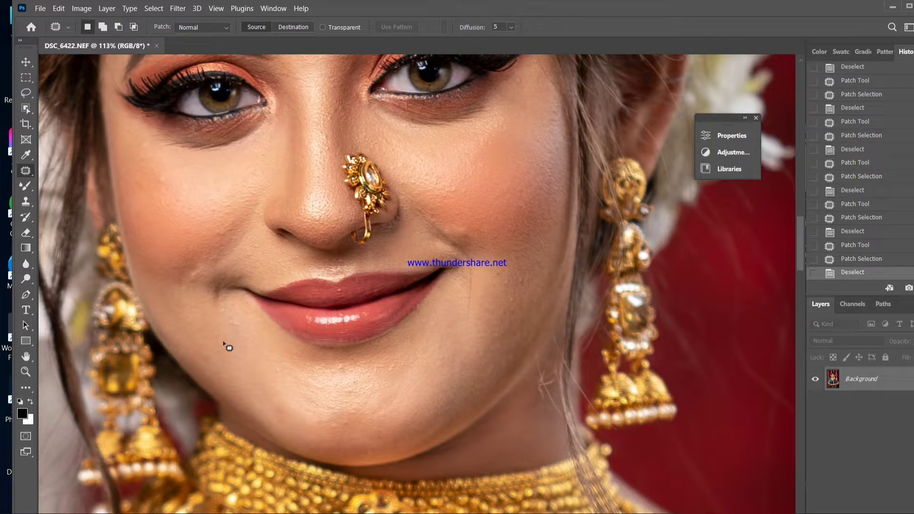
{"action": "left_click", "coordinate": [29, 187]}
{"action": "left_click", "coordinate": [224, 227]}
{"action": "left_click", "coordinate": [225, 226]}
{"action": "left_click", "coordinate": [229, 224]}
{"action": "left_click", "coordinate": [227, 219]}
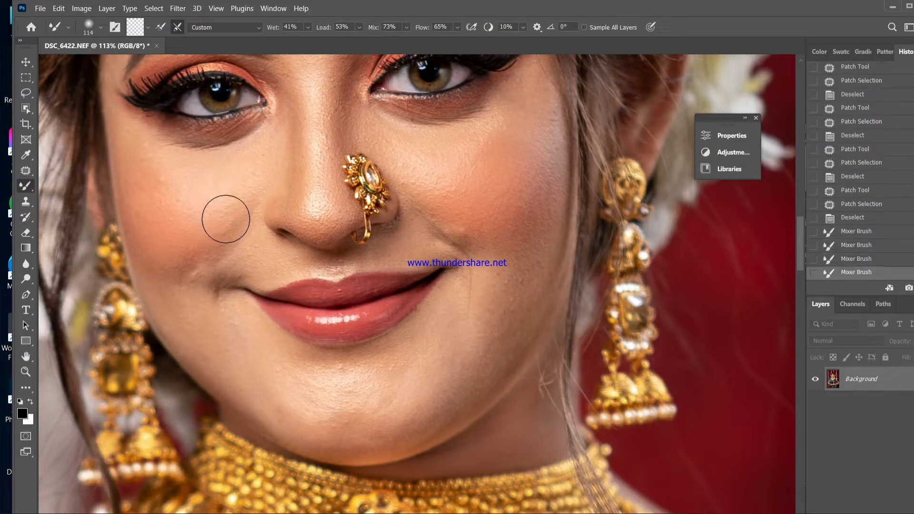
{"action": "left_click", "coordinate": [227, 220]}
{"action": "left_click", "coordinate": [230, 226]}
{"action": "left_click", "coordinate": [221, 234]}
{"action": "left_click", "coordinate": [197, 261]}
{"action": "left_click", "coordinate": [177, 257]}
{"action": "left_click", "coordinate": [210, 243]}
- Set the Mixer Brush size to 78 px and smooth the skin around the smile crease by the mouth corner
{"action": "right_click", "coordinate": [226, 237]}
{"action": "left_click", "coordinate": [314, 268]}
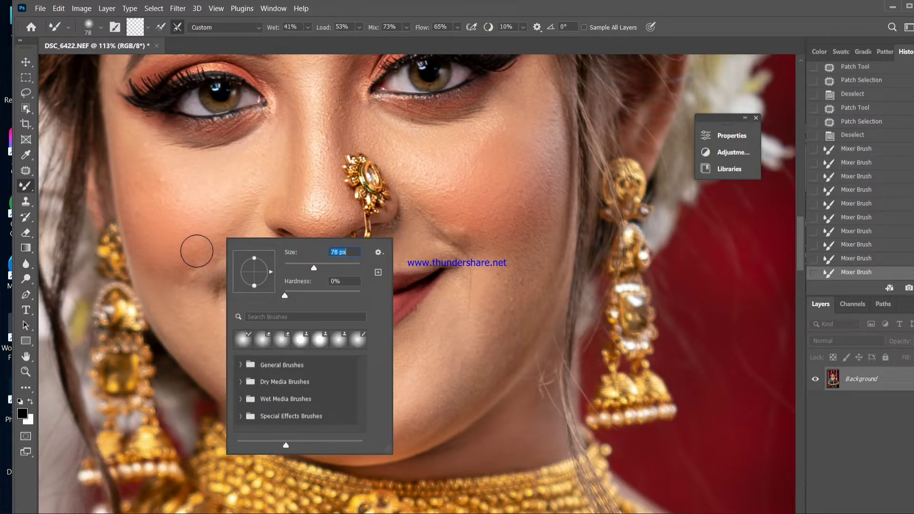
{"action": "left_click", "coordinate": [190, 272]}
{"action": "left_click", "coordinate": [195, 273]}
{"action": "left_click", "coordinate": [230, 277]}
{"action": "left_click", "coordinate": [229, 274]}
{"action": "left_click", "coordinate": [204, 296]}
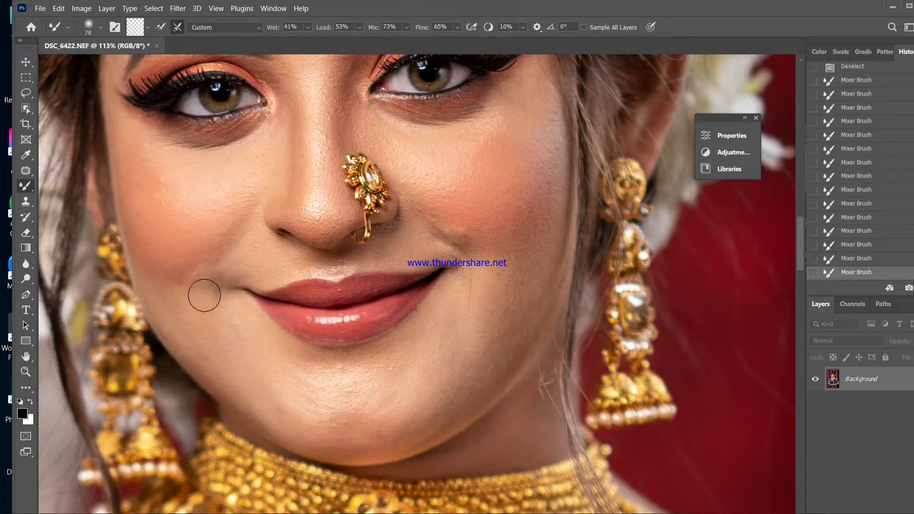
- Smooth the cheek opposite the nose ring with Mixer Brush strokes from the smile crease up to the outer cheek
{"action": "left_click", "coordinate": [174, 290]}
{"action": "left_click", "coordinate": [189, 254]}
{"action": "left_click", "coordinate": [175, 271]}
{"action": "left_click_drag", "start_coordinate": [220, 235], "coordinate": [180, 273]}
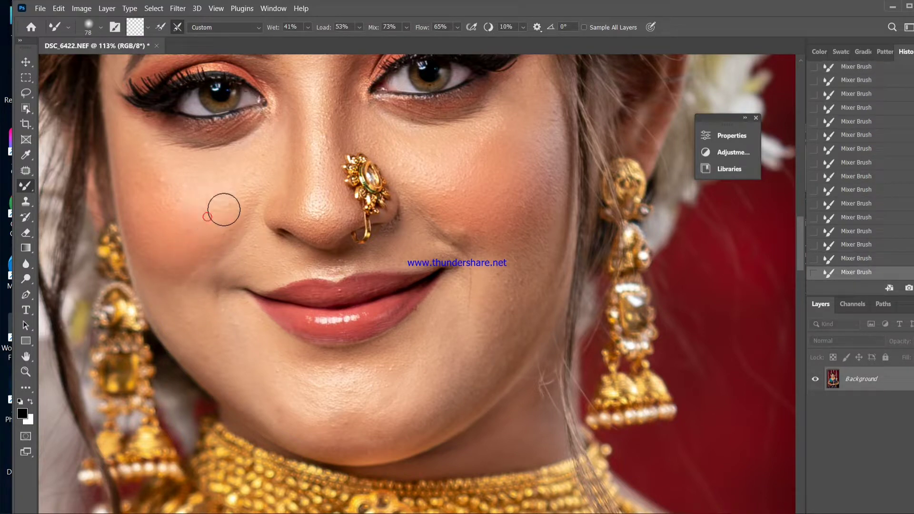
{"action": "left_click", "coordinate": [251, 191]}
{"action": "left_click_drag", "start_coordinate": [132, 171], "coordinate": [139, 200]}
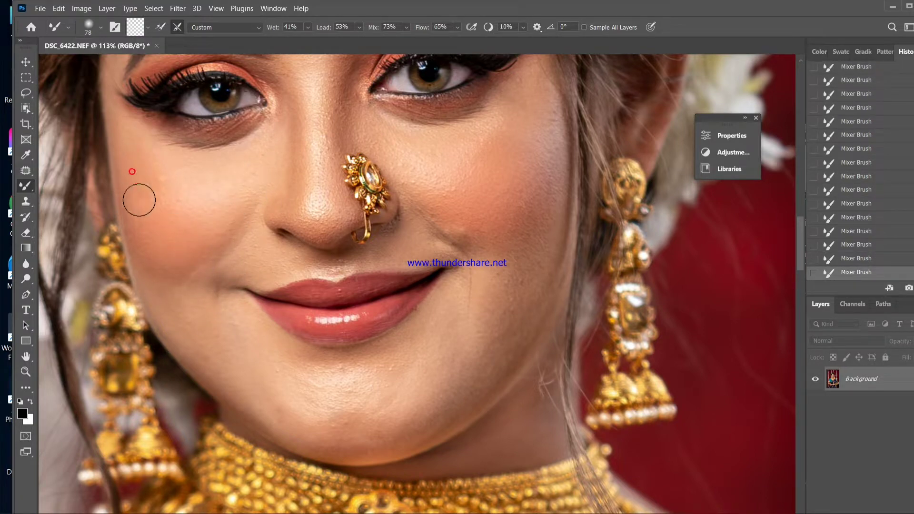
- Set the Mixer Brush size to 58 px and blend the under-eye skin, the upper lip area and the crease beside the nose ring
{"action": "right_click", "coordinate": [253, 207]}
{"action": "left_click", "coordinate": [334, 238]}
{"action": "left_click", "coordinate": [142, 134]}
{"action": "mouse_move", "coordinate": [205, 143]}
{"action": "left_mouse_down"}
{"action": "mouse_move", "coordinate": [175, 146]}
{"action": "mouse_move", "coordinate": [206, 151]}
{"action": "left_mouse_up"}
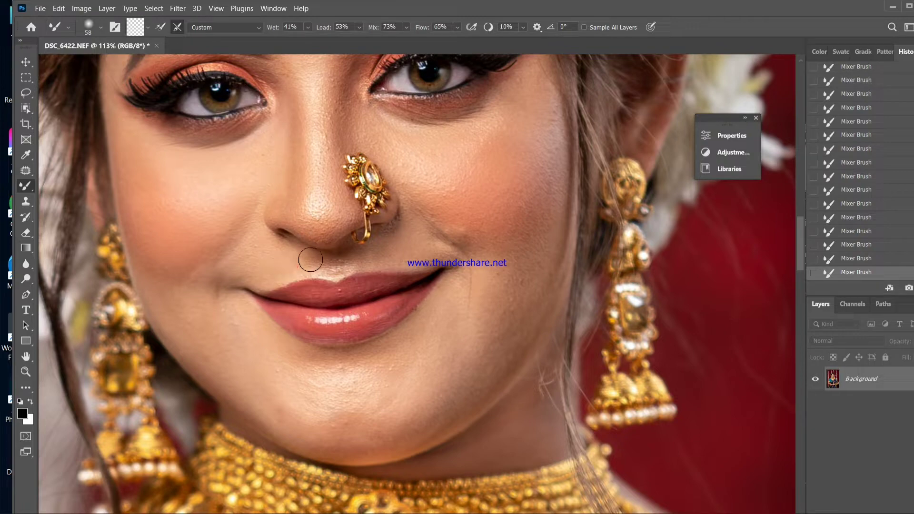
{"action": "left_click_drag", "start_coordinate": [331, 270], "coordinate": [364, 257]}
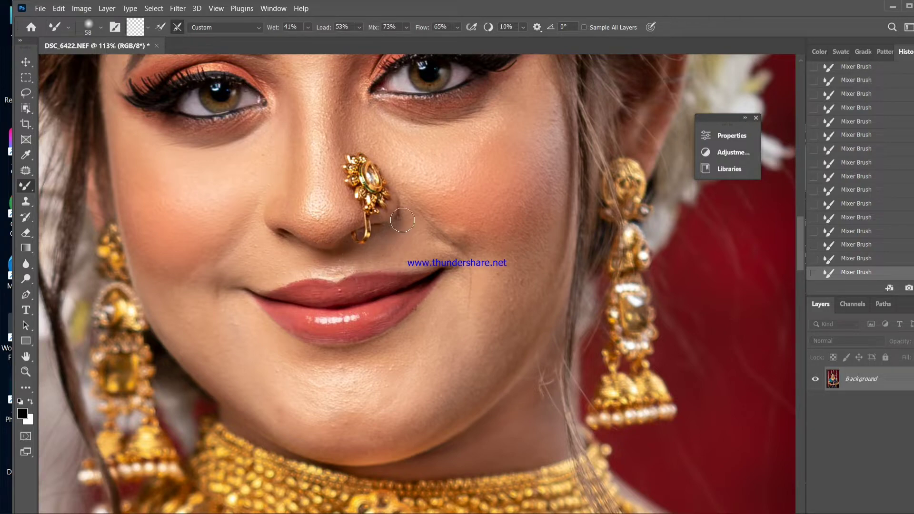
{"action": "left_click_drag", "start_coordinate": [428, 200], "coordinate": [448, 193]}
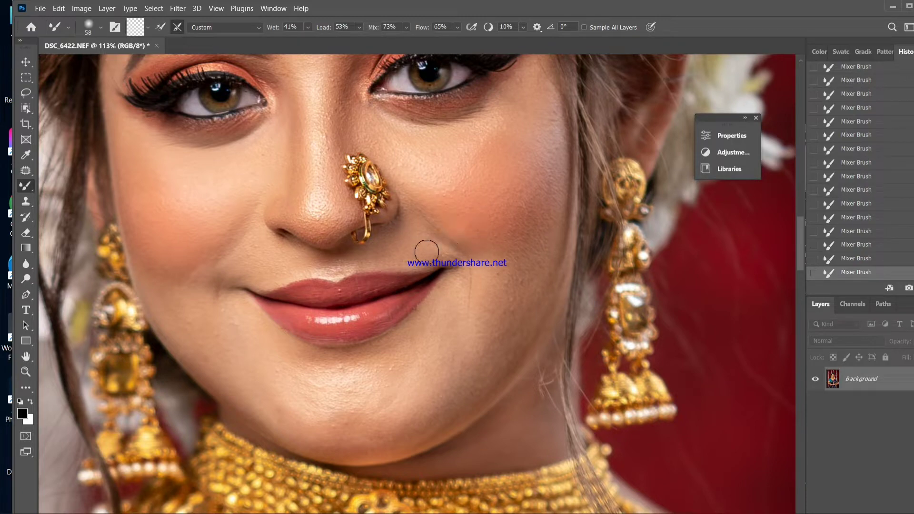
- Set the Mixer Brush size to 75 px and smooth the cheek on the nose-ring side, the chin and the neck above the choker
{"action": "right_click", "coordinate": [465, 209]}
{"action": "left_click_drag", "start_coordinate": [559, 229], "coordinate": [566, 230]}
{"action": "left_click", "coordinate": [447, 177]}
{"action": "left_click_drag", "start_coordinate": [508, 208], "coordinate": [470, 233]}
{"action": "left_click_drag", "start_coordinate": [553, 201], "coordinate": [512, 237]}
{"action": "left_click_drag", "start_coordinate": [549, 163], "coordinate": [531, 189]}
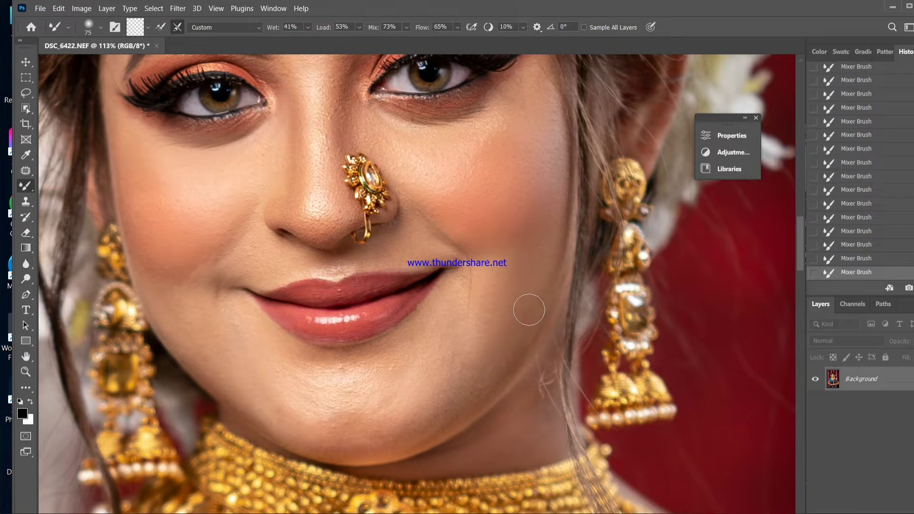
{"action": "left_click_drag", "start_coordinate": [467, 332], "coordinate": [471, 288]}
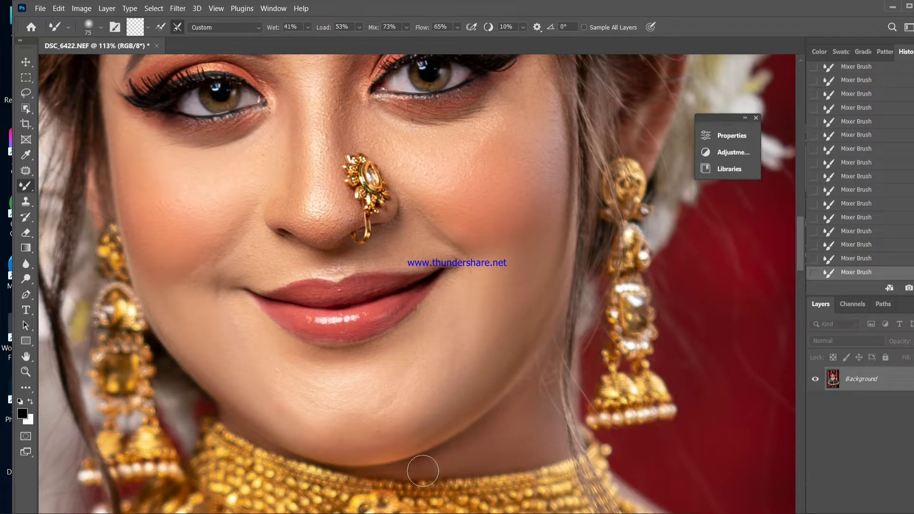
{"action": "left_click_drag", "start_coordinate": [422, 471], "coordinate": [507, 429]}
- Set the Mixer Brush size to 102 px and smooth the upper and middle forehead up to the hairline
{"action": "left_click_drag", "start_coordinate": [800, 252], "coordinate": [800, 225]}
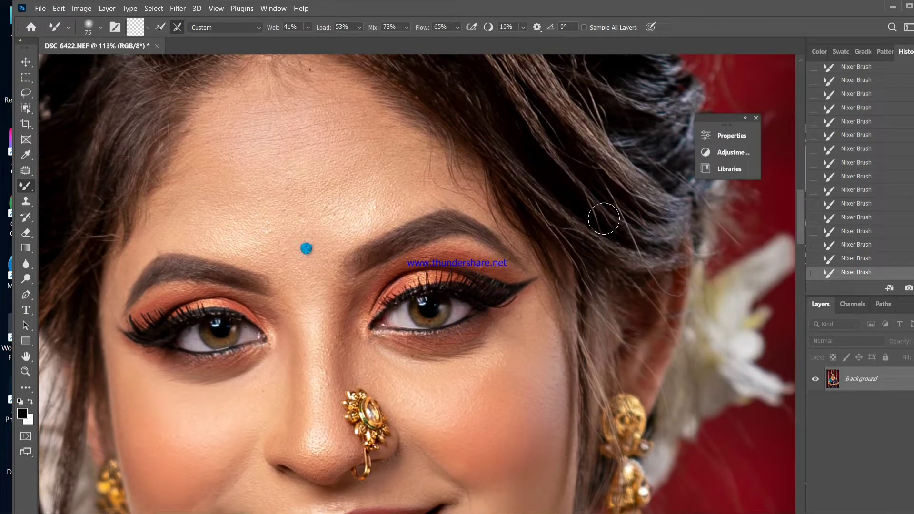
{"action": "right_click", "coordinate": [271, 179]}
{"action": "left_click_drag", "start_coordinate": [360, 211], "coordinate": [372, 211]}
{"action": "left_click", "coordinate": [215, 200]}
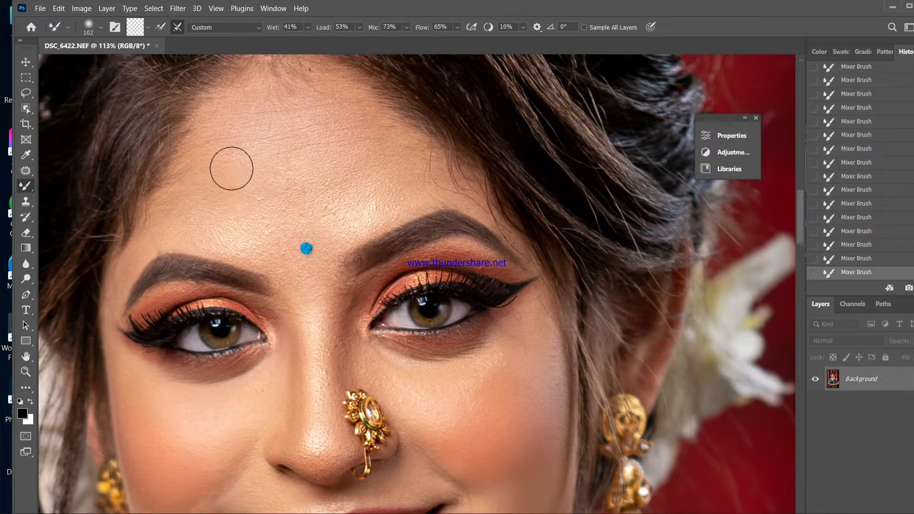
{"action": "mouse_move", "coordinate": [217, 132]}
{"action": "left_mouse_down"}
{"action": "mouse_move", "coordinate": [255, 128]}
{"action": "mouse_move", "coordinate": [307, 96]}
{"action": "left_mouse_up"}
{"action": "left_click_drag", "start_coordinate": [257, 79], "coordinate": [314, 89]}
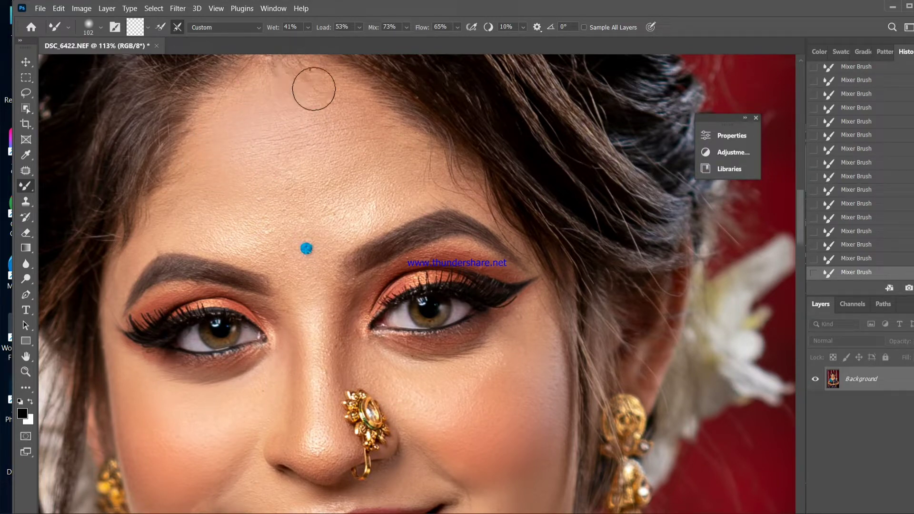
{"action": "mouse_move", "coordinate": [227, 123]}
{"action": "left_mouse_down"}
{"action": "mouse_move", "coordinate": [317, 100]}
{"action": "mouse_move", "coordinate": [186, 180]}
{"action": "mouse_move", "coordinate": [261, 186]}
{"action": "mouse_move", "coordinate": [190, 209]}
{"action": "mouse_move", "coordinate": [263, 186]}
{"action": "mouse_move", "coordinate": [257, 236]}
{"action": "mouse_move", "coordinate": [229, 239]}
{"action": "mouse_move", "coordinate": [156, 216]}
{"action": "mouse_move", "coordinate": [204, 231]}
{"action": "mouse_move", "coordinate": [294, 198]}
{"action": "mouse_move", "coordinate": [237, 178]}
{"action": "mouse_move", "coordinate": [336, 133]}
{"action": "mouse_move", "coordinate": [328, 84]}
{"action": "mouse_move", "coordinate": [331, 127]}
{"action": "mouse_move", "coordinate": [337, 91]}
{"action": "mouse_move", "coordinate": [353, 151]}
{"action": "mouse_move", "coordinate": [330, 167]}
{"action": "mouse_move", "coordinate": [384, 174]}
{"action": "mouse_move", "coordinate": [375, 113]}
{"action": "mouse_move", "coordinate": [286, 153]}
{"action": "mouse_move", "coordinate": [284, 204]}
{"action": "mouse_move", "coordinate": [350, 195]}
{"action": "mouse_move", "coordinate": [318, 172]}
{"action": "mouse_move", "coordinate": [390, 143]}
{"action": "mouse_move", "coordinate": [343, 161]}
{"action": "left_mouse_up"}
- Blend the lower forehead above the eyebrows and toward the hairline with Mixer Brush sizes of 80 px and 62 px
{"action": "right_click", "coordinate": [361, 181]}
{"action": "left_click", "coordinate": [443, 208]}
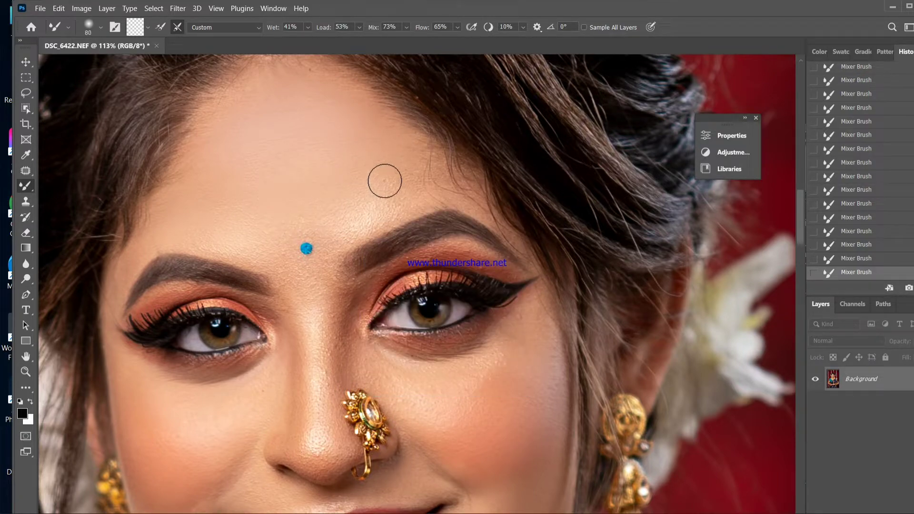
{"action": "mouse_move", "coordinate": [386, 213]}
{"action": "left_mouse_down"}
{"action": "mouse_move", "coordinate": [359, 201]}
{"action": "mouse_move", "coordinate": [343, 228]}
{"action": "mouse_move", "coordinate": [413, 187]}
{"action": "mouse_move", "coordinate": [438, 191]}
{"action": "mouse_move", "coordinate": [427, 150]}
{"action": "mouse_move", "coordinate": [406, 166]}
{"action": "mouse_move", "coordinate": [411, 144]}
{"action": "mouse_move", "coordinate": [391, 186]}
{"action": "mouse_move", "coordinate": [466, 181]}
{"action": "mouse_move", "coordinate": [302, 210]}
{"action": "left_mouse_up"}
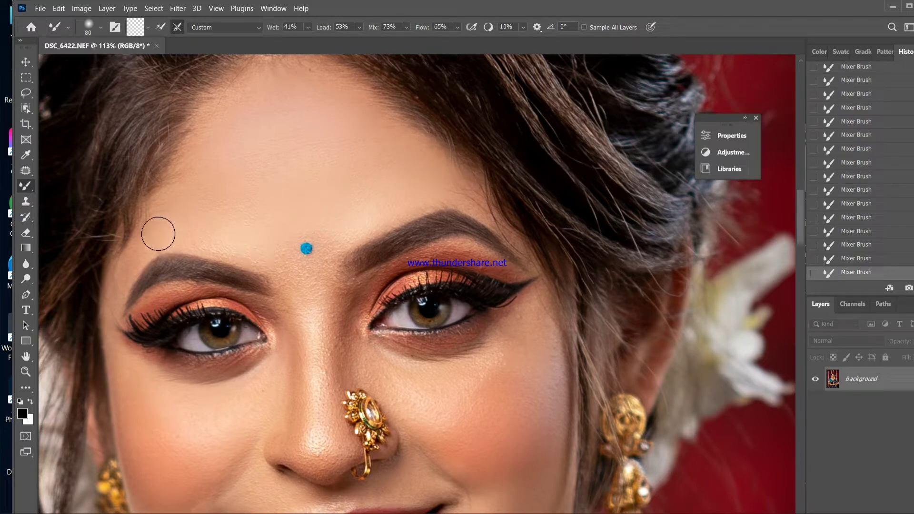
{"action": "right_click", "coordinate": [267, 205]}
{"action": "left_click", "coordinate": [351, 234]}
{"action": "left_click", "coordinate": [235, 224]}
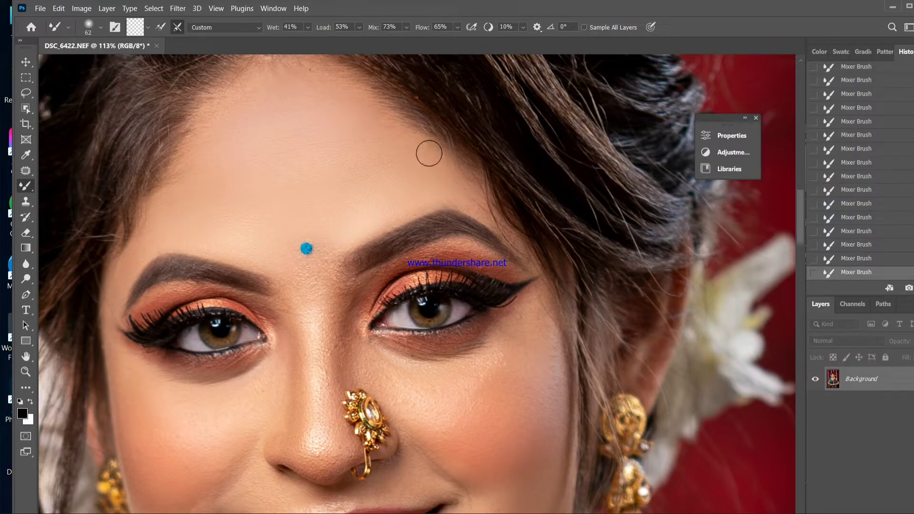
- Set the Mixer Brush size to 37 px and blend the skin close around the bindi
{"action": "right_click", "coordinate": [348, 228]}
{"action": "left_click_drag", "start_coordinate": [427, 259], "coordinate": [421, 259]}
{"action": "left_click", "coordinate": [308, 225]}
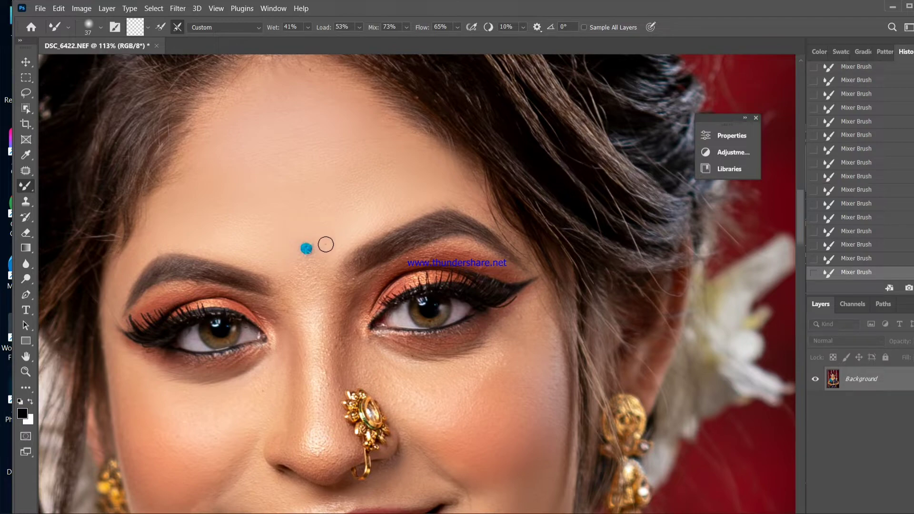
- Set the Mixer Brush size to 62 px and smooth the skin between the eyebrows, the nose bridge, the cheek beside the nose ring and the eyelid
{"action": "right_click", "coordinate": [330, 239]}
{"action": "left_click", "coordinate": [412, 262]}
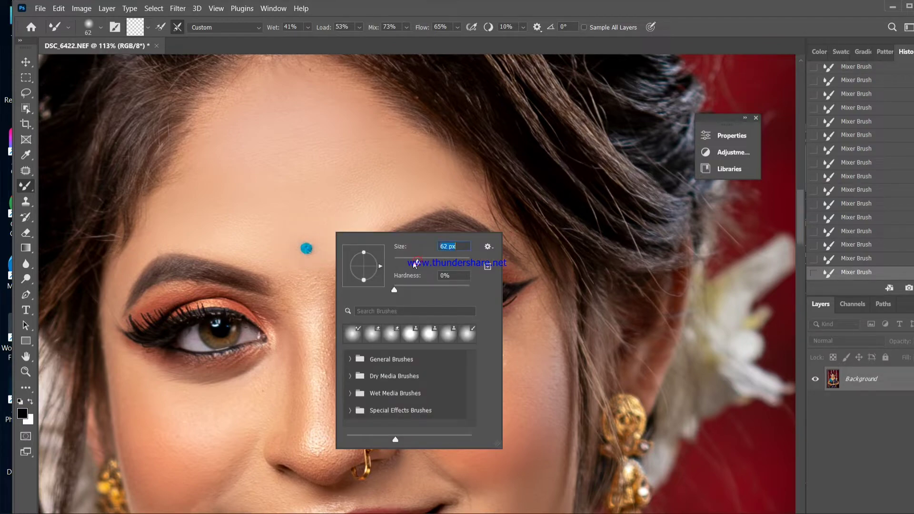
{"action": "left_click", "coordinate": [277, 257]}
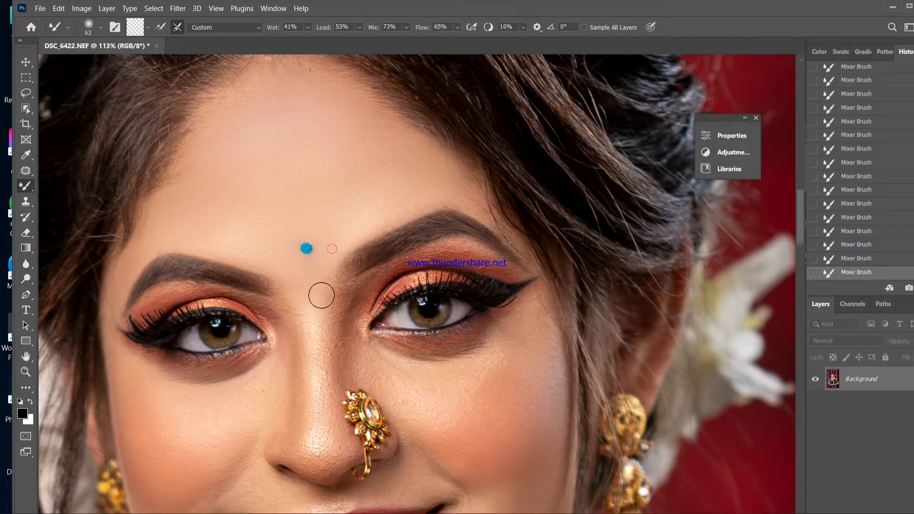
{"action": "left_click_drag", "start_coordinate": [340, 318], "coordinate": [352, 303]}
{"action": "left_click_drag", "start_coordinate": [321, 334], "coordinate": [340, 360]}
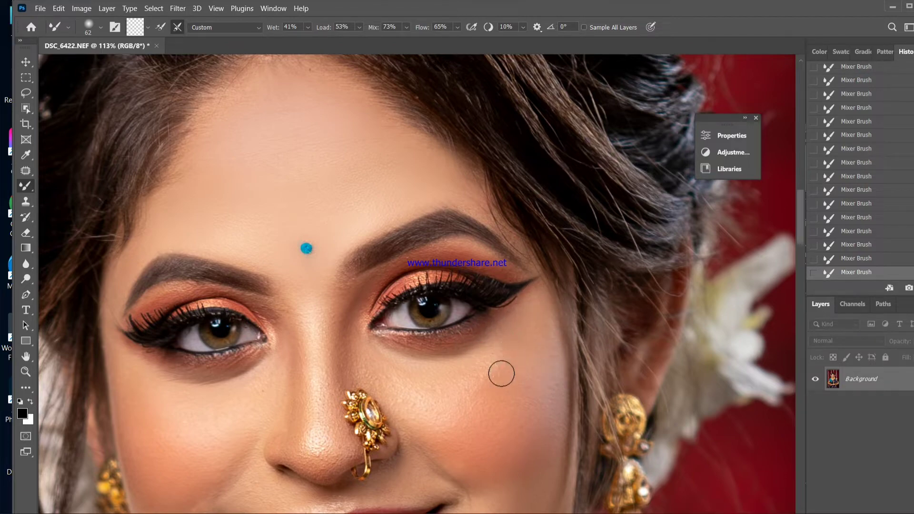
{"action": "left_click_drag", "start_coordinate": [398, 413], "coordinate": [401, 415]}
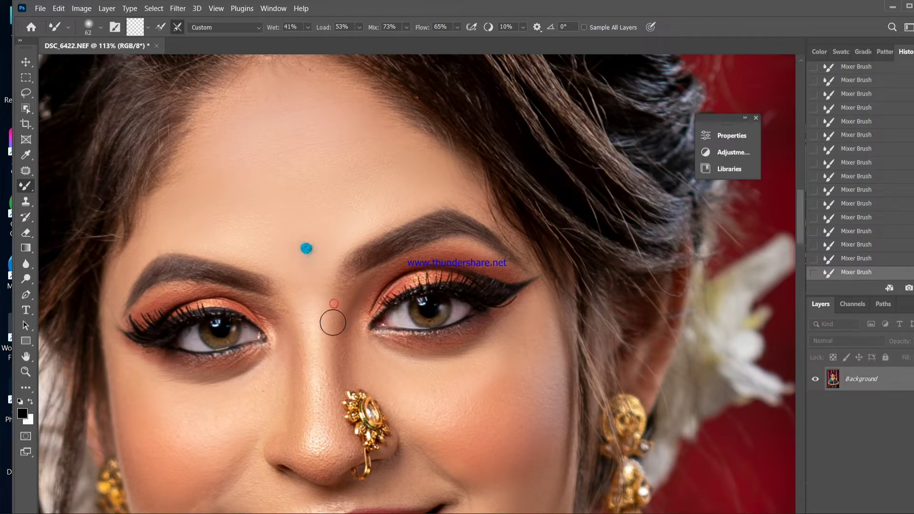
{"action": "left_click_drag", "start_coordinate": [253, 304], "coordinate": [192, 298]}
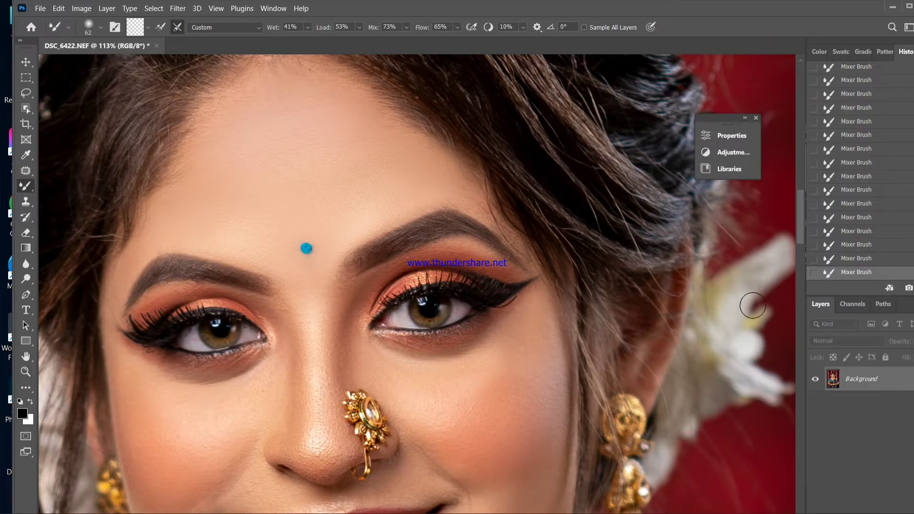
- Set the Mixer Brush size to 94 px and smooth the chest skin framed by the long necklace
{"action": "scroll", "coordinate": [752, 305], "scroll_direction": "down", "scroll_amount": 10}
{"action": "scroll", "coordinate": [508, 306], "scroll_direction": "up", "scroll_amount": 2}
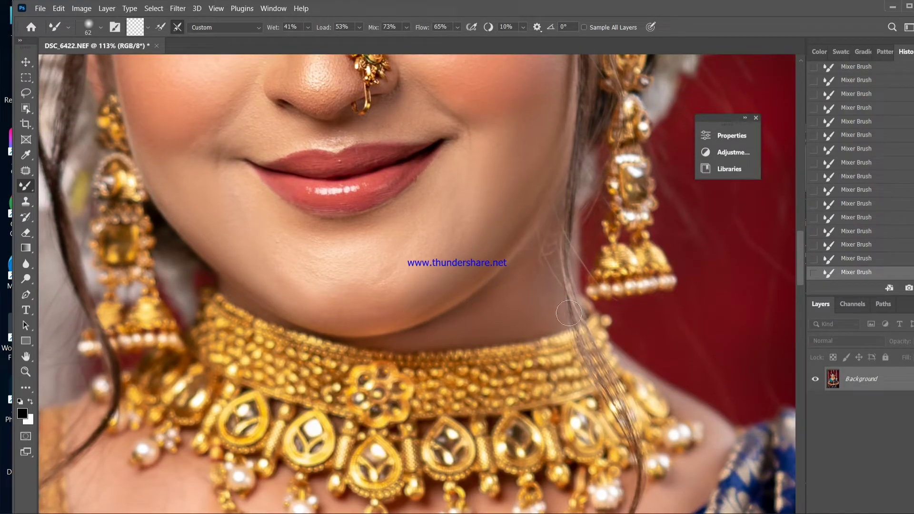
{"action": "left_click_drag", "start_coordinate": [803, 271], "coordinate": [803, 312]}
{"action": "right_click", "coordinate": [496, 300]}
{"action": "left_click", "coordinate": [590, 326]}
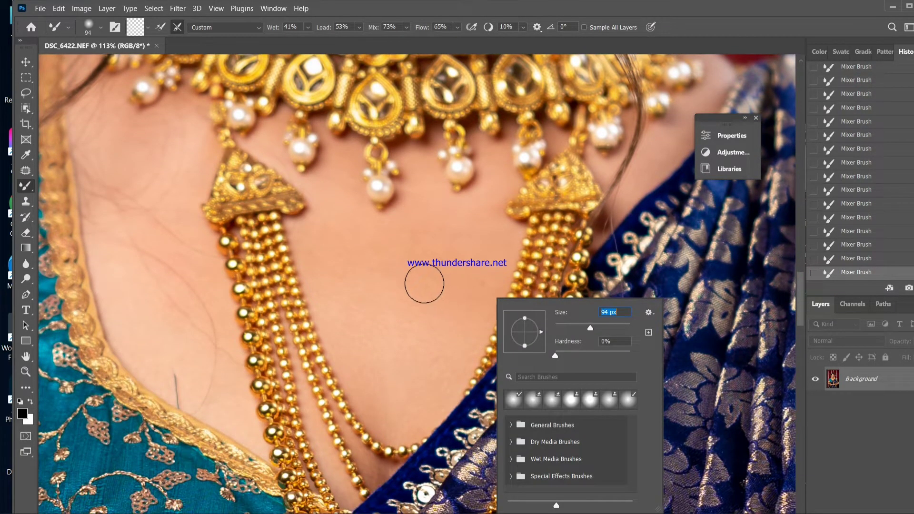
{"action": "left_click", "coordinate": [430, 325]}
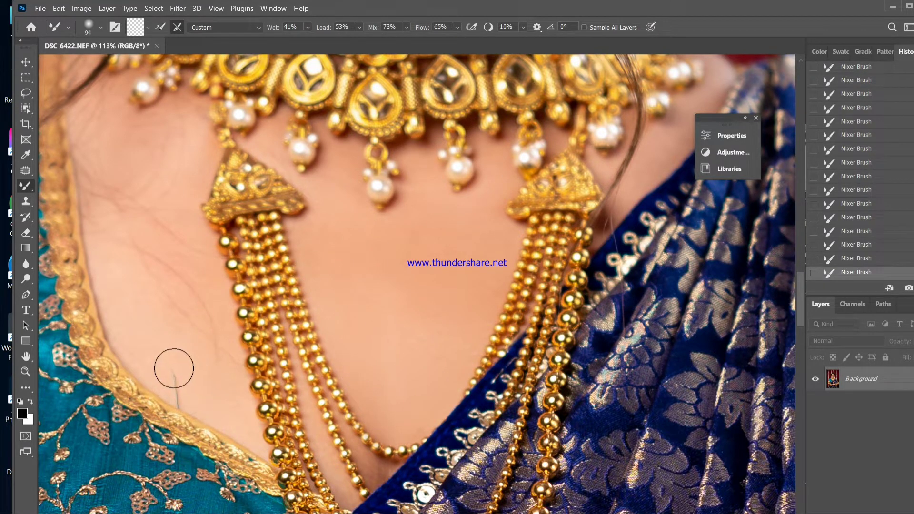
- Set the Mixer Brush size to 161 px and smooth the upper part of the bride's left forearm below the sleeve
{"action": "left_click", "coordinate": [25, 372]}
{"action": "left_click_drag", "start_coordinate": [538, 320], "coordinate": [398, 396]}
{"action": "left_click_drag", "start_coordinate": [502, 436], "coordinate": [546, 323]}
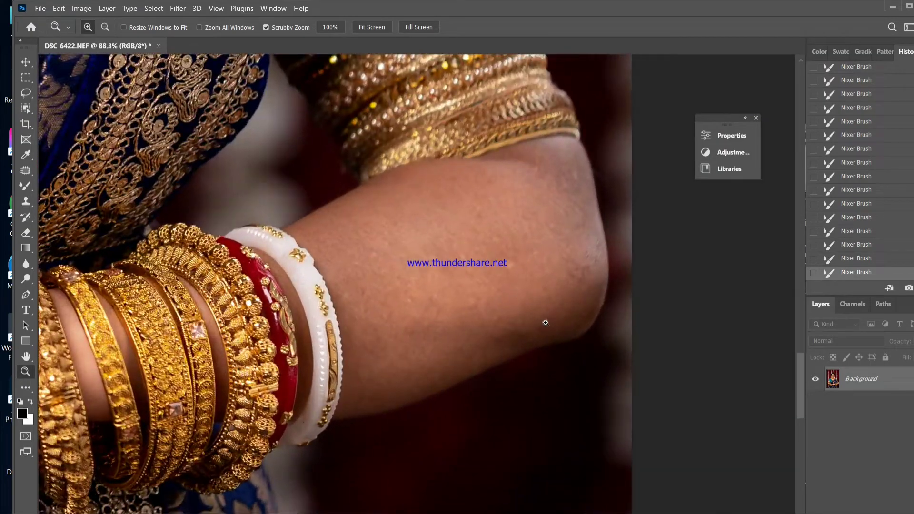
{"action": "left_click", "coordinate": [32, 186]}
{"action": "right_click", "coordinate": [464, 261]}
{"action": "left_click", "coordinate": [572, 289]}
{"action": "key", "text": "Return"}
{"action": "mouse_move", "coordinate": [436, 198]}
{"action": "left_mouse_down"}
{"action": "mouse_move", "coordinate": [418, 198]}
{"action": "mouse_move", "coordinate": [403, 215]}
{"action": "mouse_move", "coordinate": [514, 195]}
{"action": "mouse_move", "coordinate": [577, 208]}
{"action": "mouse_move", "coordinate": [504, 215]}
{"action": "left_mouse_up"}
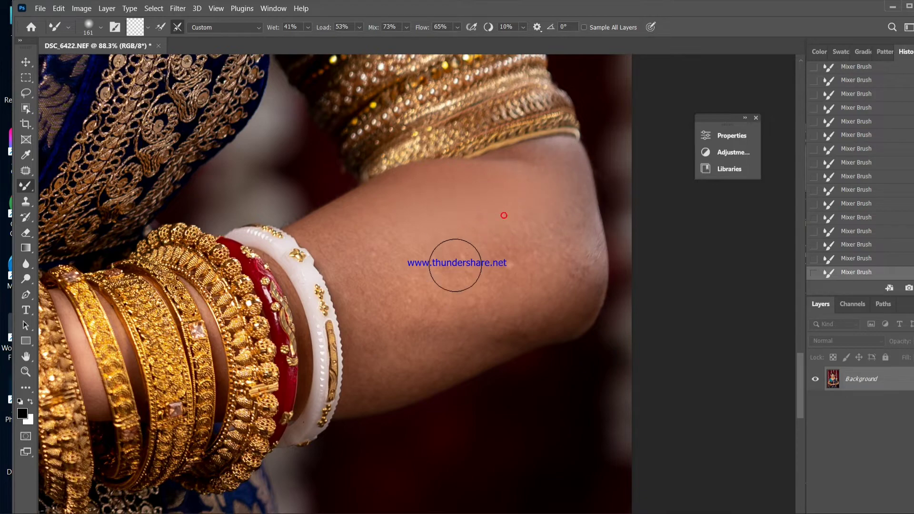
- Blend the rest of the left forearm and the elbow with Mixer Brush sizes of 105 px, 136 px and 83 px
{"action": "right_click", "coordinate": [465, 235]}
{"action": "key", "text": "Return"}
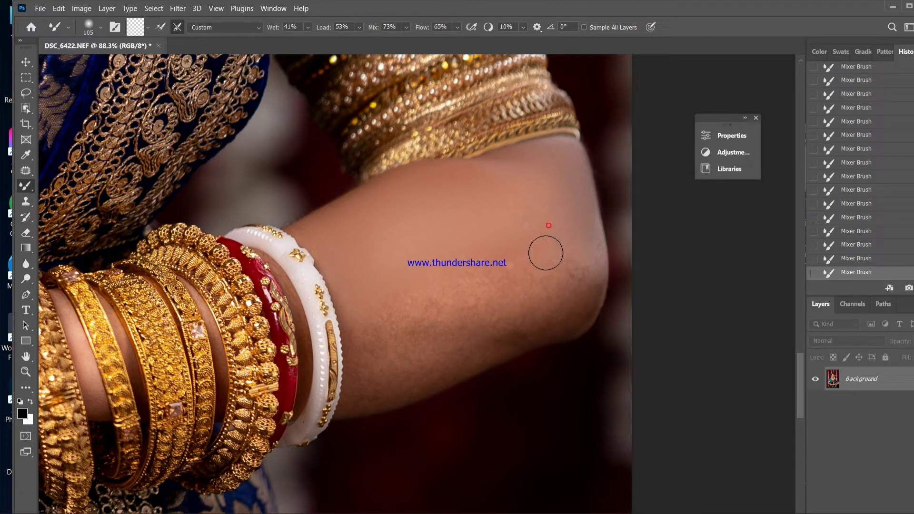
{"action": "right_click", "coordinate": [531, 274]}
{"action": "key", "text": "Return"}
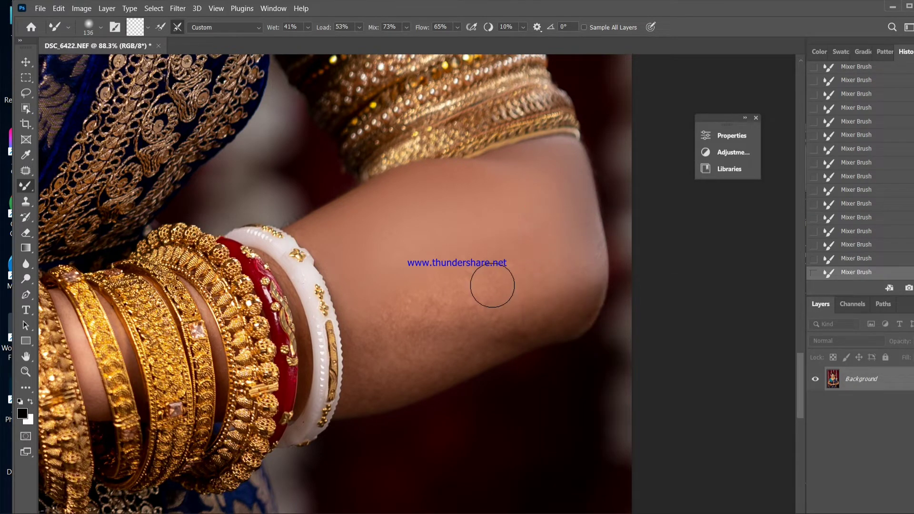
{"action": "mouse_move", "coordinate": [366, 305]}
{"action": "left_mouse_down"}
{"action": "mouse_move", "coordinate": [353, 310]}
{"action": "mouse_move", "coordinate": [526, 308]}
{"action": "mouse_move", "coordinate": [492, 301]}
{"action": "mouse_move", "coordinate": [525, 312]}
{"action": "mouse_move", "coordinate": [584, 267]}
{"action": "mouse_move", "coordinate": [495, 316]}
{"action": "mouse_move", "coordinate": [586, 302]}
{"action": "mouse_move", "coordinate": [467, 362]}
{"action": "left_mouse_up"}
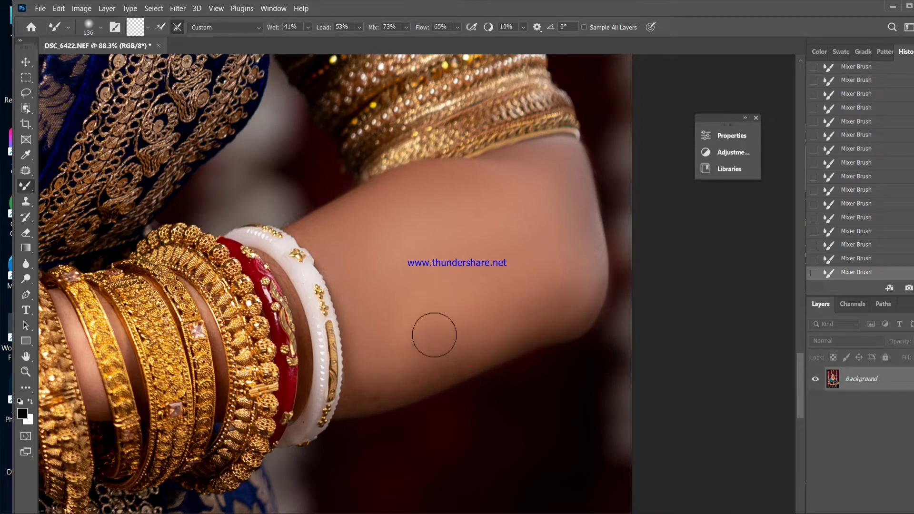
{"action": "right_click", "coordinate": [618, 305]}
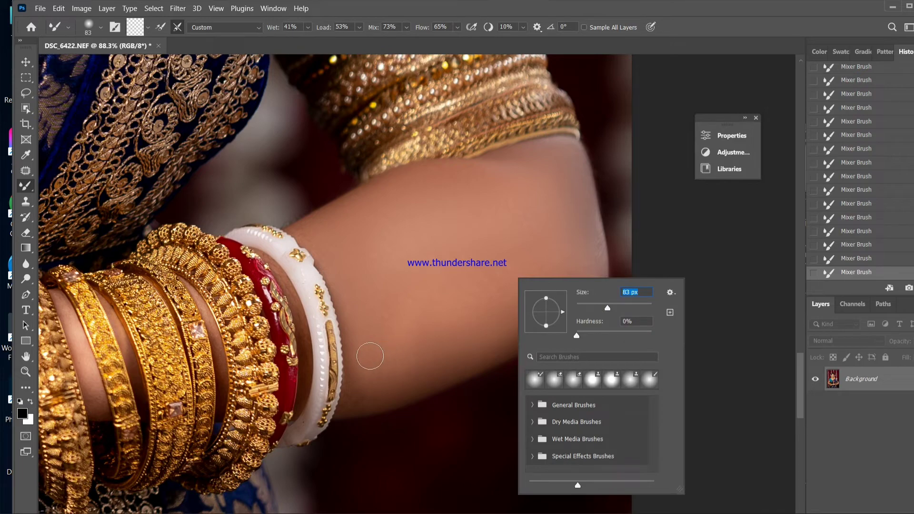
{"action": "key", "text": "Return"}
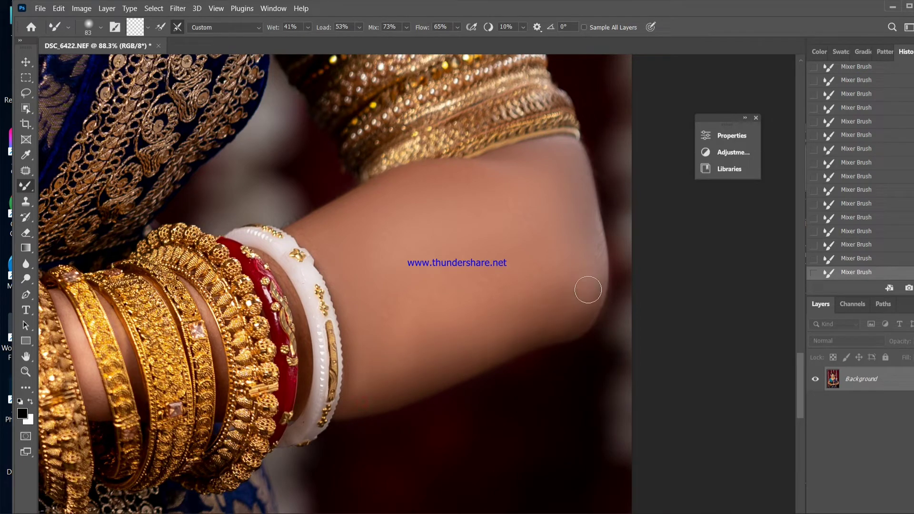
- Maximize the program window and switch to the Move tool
{"action": "left_click_drag", "start_coordinate": [624, 14], "coordinate": [661, 14]}
{"action": "left_click_drag", "start_coordinate": [836, 365], "coordinate": [837, 385]}
{"action": "left_click", "coordinate": [63, 62]}
{"action": "double_click", "coordinate": [417, 13]}
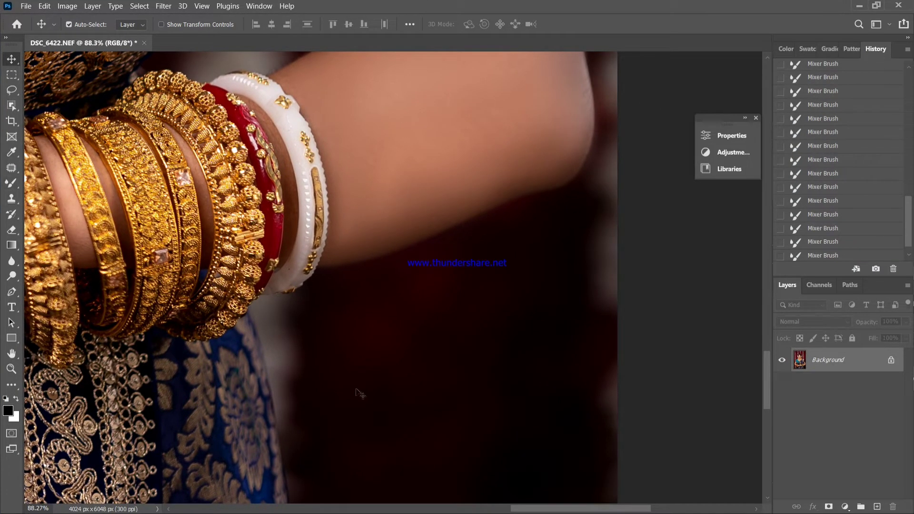
- Smooth the back of the upper hand and the lower hand with the Mixer Brush, raising its size to 117 px
{"action": "left_click_drag", "start_coordinate": [560, 509], "coordinate": [450, 508]}
{"action": "key", "text": "b"}
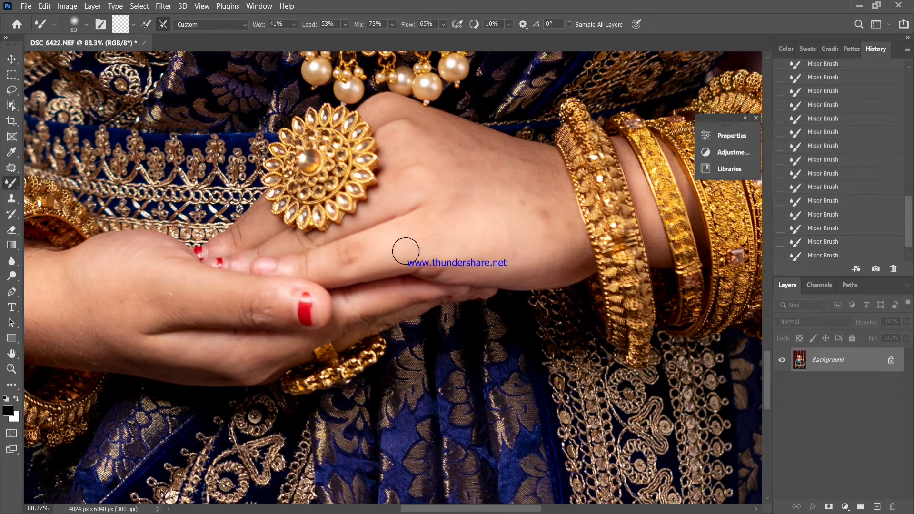
{"action": "left_click_drag", "start_coordinate": [352, 260], "coordinate": [457, 264]}
{"action": "right_click", "coordinate": [555, 214]}
{"action": "left_click", "coordinate": [659, 244]}
{"action": "mouse_move", "coordinate": [504, 180]}
{"action": "left_mouse_down"}
{"action": "mouse_move", "coordinate": [457, 146]}
{"action": "mouse_move", "coordinate": [526, 157]}
{"action": "mouse_move", "coordinate": [500, 169]}
{"action": "left_mouse_up"}
{"action": "left_click_drag", "start_coordinate": [530, 261], "coordinate": [581, 257]}
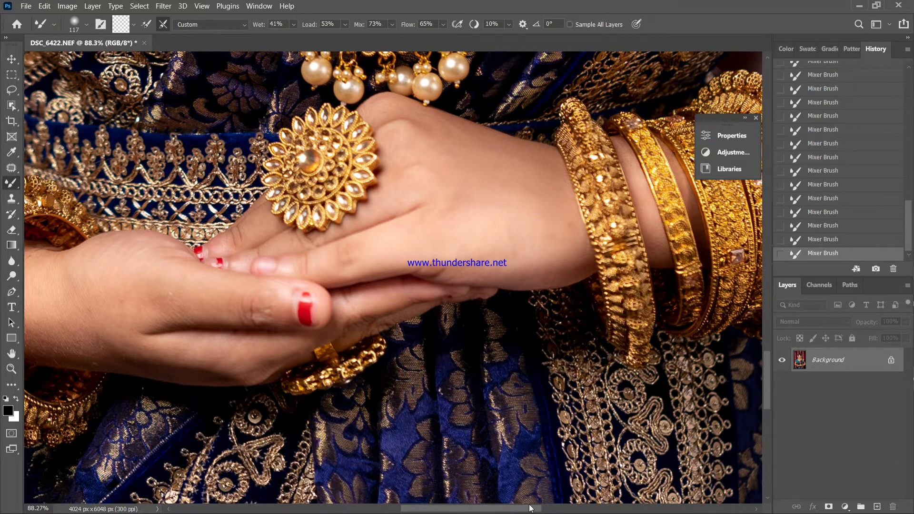
{"action": "left_click_drag", "start_coordinate": [531, 509], "coordinate": [460, 496]}
{"action": "mouse_move", "coordinate": [367, 342]}
{"action": "left_mouse_down"}
{"action": "mouse_move", "coordinate": [377, 323]}
{"action": "mouse_move", "coordinate": [363, 279]}
{"action": "mouse_move", "coordinate": [371, 259]}
{"action": "mouse_move", "coordinate": [381, 275]}
{"action": "mouse_move", "coordinate": [361, 276]}
{"action": "mouse_move", "coordinate": [362, 317]}
{"action": "mouse_move", "coordinate": [380, 334]}
{"action": "mouse_move", "coordinate": [445, 344]}
{"action": "mouse_move", "coordinate": [376, 346]}
{"action": "mouse_move", "coordinate": [443, 317]}
{"action": "mouse_move", "coordinate": [430, 342]}
{"action": "mouse_move", "coordinate": [547, 357]}
{"action": "mouse_move", "coordinate": [482, 362]}
{"action": "mouse_move", "coordinate": [414, 348]}
{"action": "mouse_move", "coordinate": [649, 357]}
{"action": "mouse_move", "coordinate": [530, 305]}
{"action": "mouse_move", "coordinate": [615, 304]}
{"action": "mouse_move", "coordinate": [516, 304]}
{"action": "mouse_move", "coordinate": [484, 260]}
{"action": "left_mouse_up"}
- Smooth the bride's right forearm at 117 px and the wrist skin between its bangles with a 61 px Mixer Brush
{"action": "left_click_drag", "start_coordinate": [442, 508], "coordinate": [408, 508]}
{"action": "left_click_drag", "start_coordinate": [767, 372], "coordinate": [767, 352]}
{"action": "mouse_move", "coordinate": [258, 192]}
{"action": "left_mouse_down"}
{"action": "mouse_move", "coordinate": [176, 170]}
{"action": "mouse_move", "coordinate": [133, 195]}
{"action": "mouse_move", "coordinate": [244, 248]}
{"action": "mouse_move", "coordinate": [201, 195]}
{"action": "mouse_move", "coordinate": [203, 299]}
{"action": "mouse_move", "coordinate": [137, 226]}
{"action": "mouse_move", "coordinate": [144, 224]}
{"action": "mouse_move", "coordinate": [131, 266]}
{"action": "mouse_move", "coordinate": [178, 289]}
{"action": "mouse_move", "coordinate": [173, 316]}
{"action": "mouse_move", "coordinate": [226, 274]}
{"action": "mouse_move", "coordinate": [267, 340]}
{"action": "mouse_move", "coordinate": [279, 327]}
{"action": "mouse_move", "coordinate": [227, 311]}
{"action": "mouse_move", "coordinate": [239, 327]}
{"action": "mouse_move", "coordinate": [202, 300]}
{"action": "mouse_move", "coordinate": [267, 358]}
{"action": "mouse_move", "coordinate": [175, 272]}
{"action": "mouse_move", "coordinate": [198, 314]}
{"action": "mouse_move", "coordinate": [276, 381]}
{"action": "mouse_move", "coordinate": [273, 314]}
{"action": "mouse_move", "coordinate": [289, 318]}
{"action": "mouse_move", "coordinate": [283, 345]}
{"action": "mouse_move", "coordinate": [254, 357]}
{"action": "left_mouse_up"}
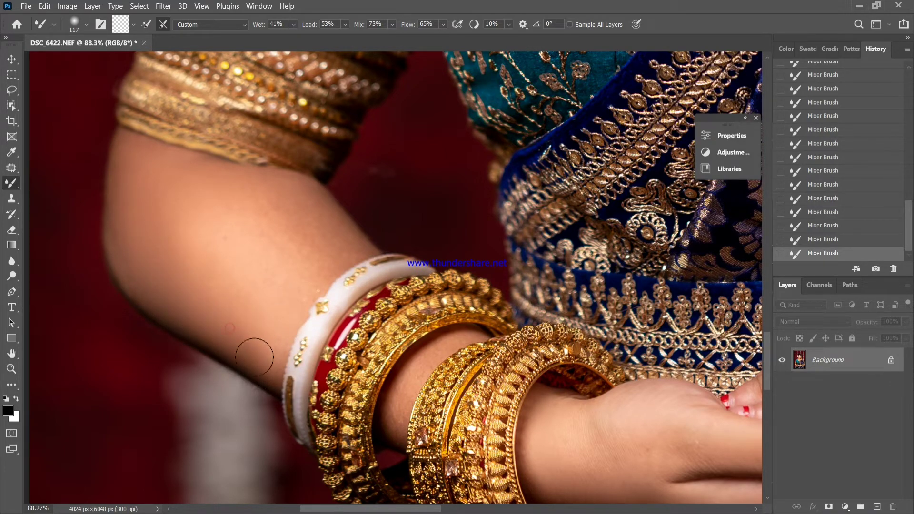
{"action": "mouse_move", "coordinate": [240, 237]}
{"action": "left_mouse_down"}
{"action": "mouse_move", "coordinate": [230, 192]}
{"action": "mouse_move", "coordinate": [316, 204]}
{"action": "mouse_move", "coordinate": [313, 291]}
{"action": "left_mouse_up"}
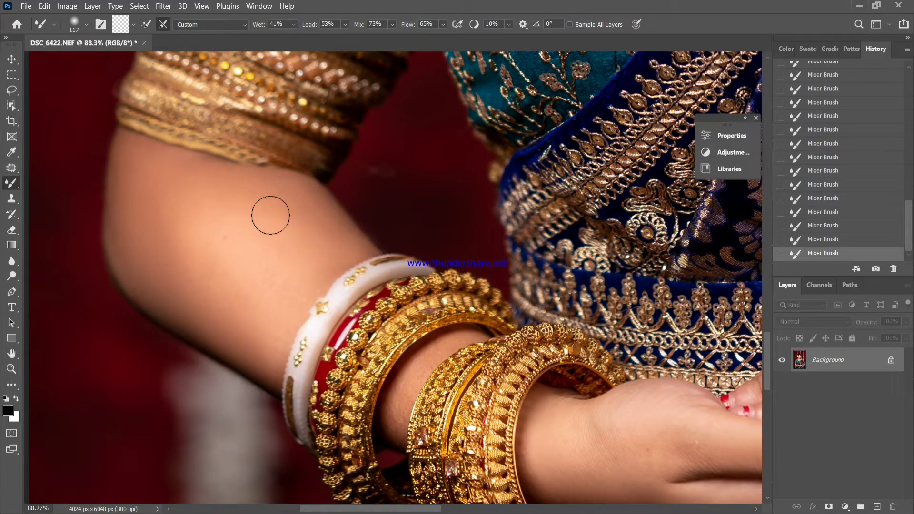
{"action": "right_click", "coordinate": [426, 261]}
{"action": "left_click_drag", "start_coordinate": [408, 382], "coordinate": [401, 427]}
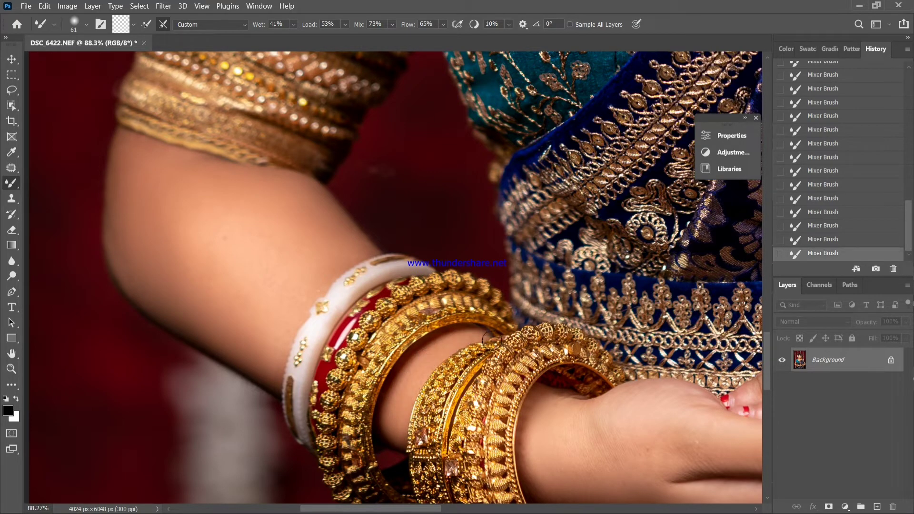
- Set the Mixer Brush size to 183 px for further smoothing of the bride's left forearm
{"action": "left_click", "coordinate": [11, 369]}
{"action": "left_click_drag", "start_coordinate": [523, 200], "coordinate": [393, 199]}
{"action": "left_click_drag", "start_coordinate": [538, 421], "coordinate": [586, 409]}
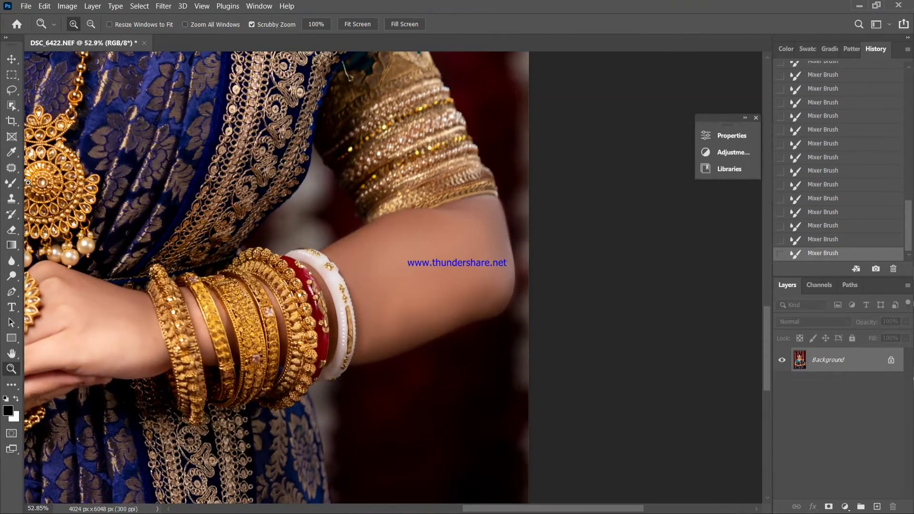
{"action": "key", "text": "b"}
{"action": "right_click", "coordinate": [437, 283]}
{"action": "key", "text": "Return"}
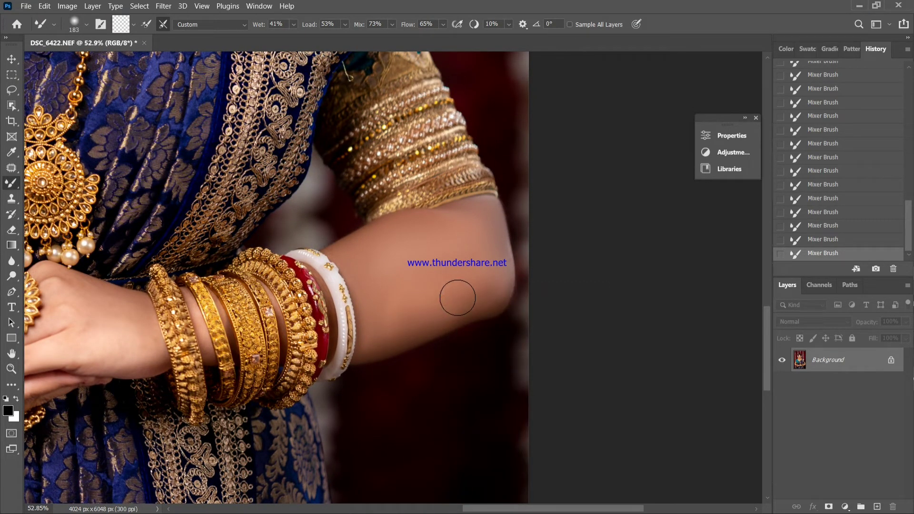